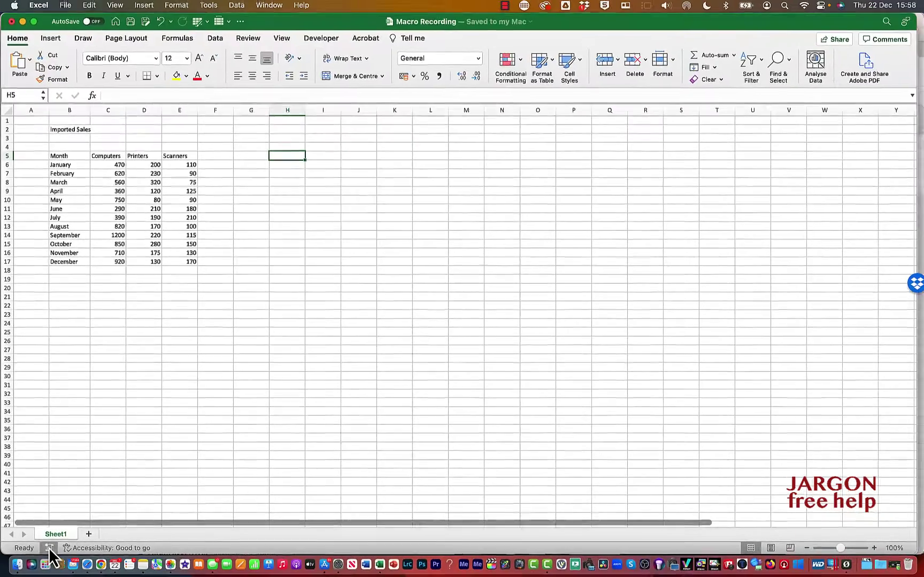
# - Examine the different places that offer the Record Macro command, without starting a recording
pyautogui.click(48, 548)
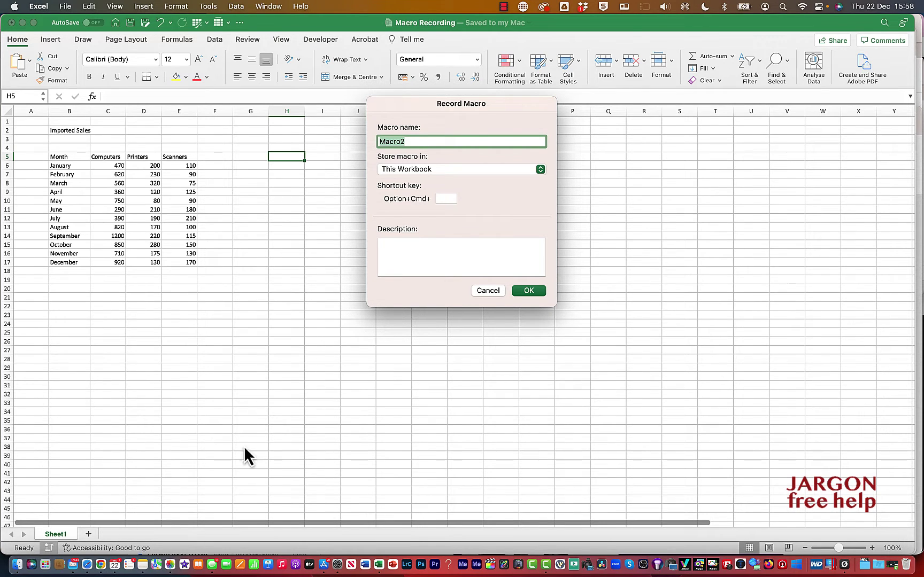
pyautogui.click(486, 291)
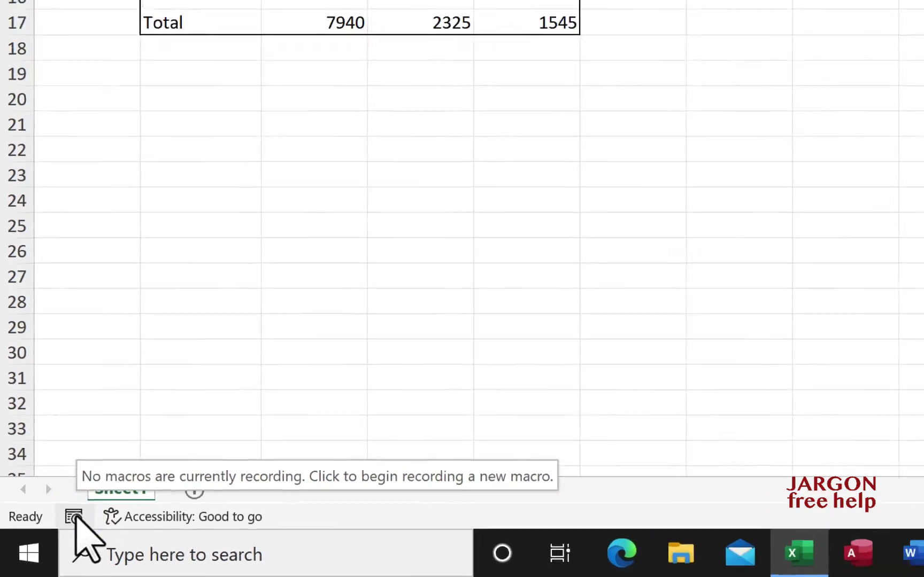
pyautogui.click(74, 516)
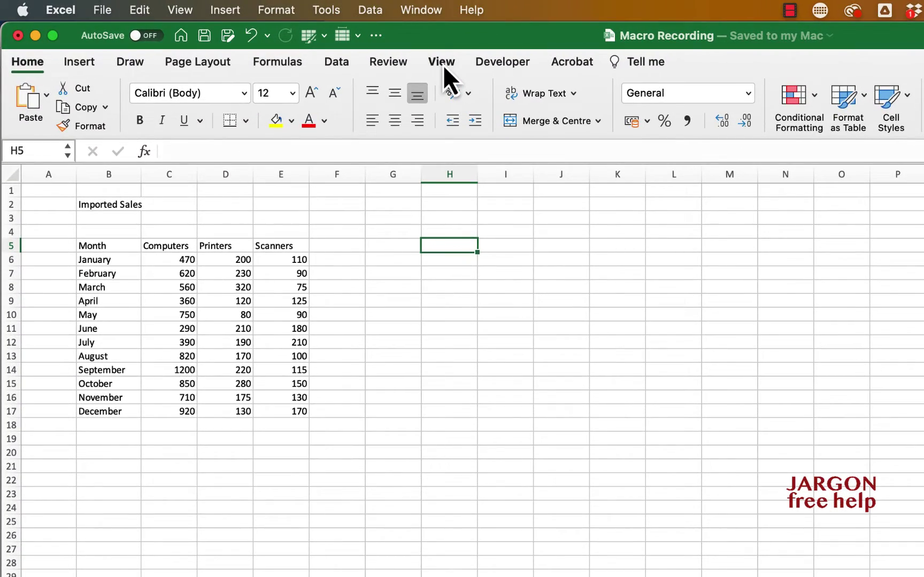
pyautogui.click(442, 63)
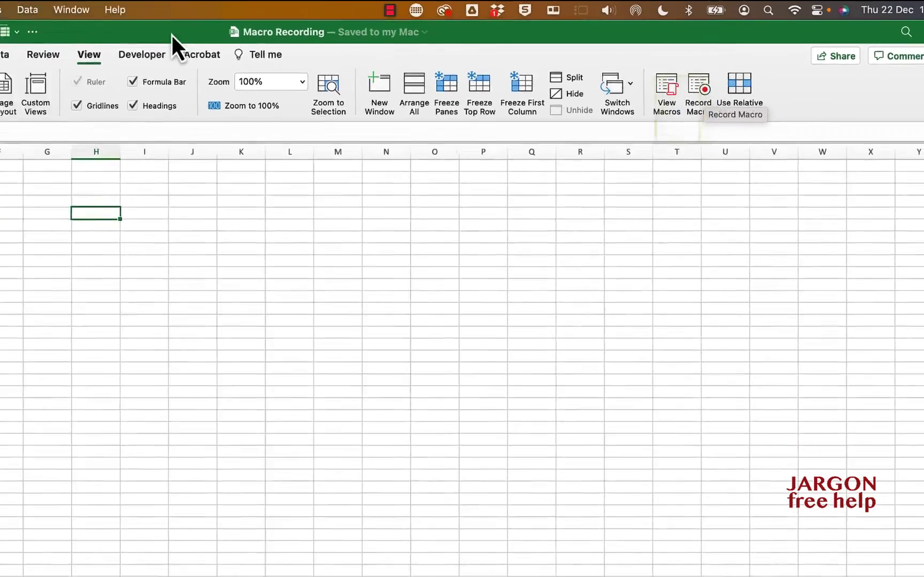
pyautogui.click(142, 57)
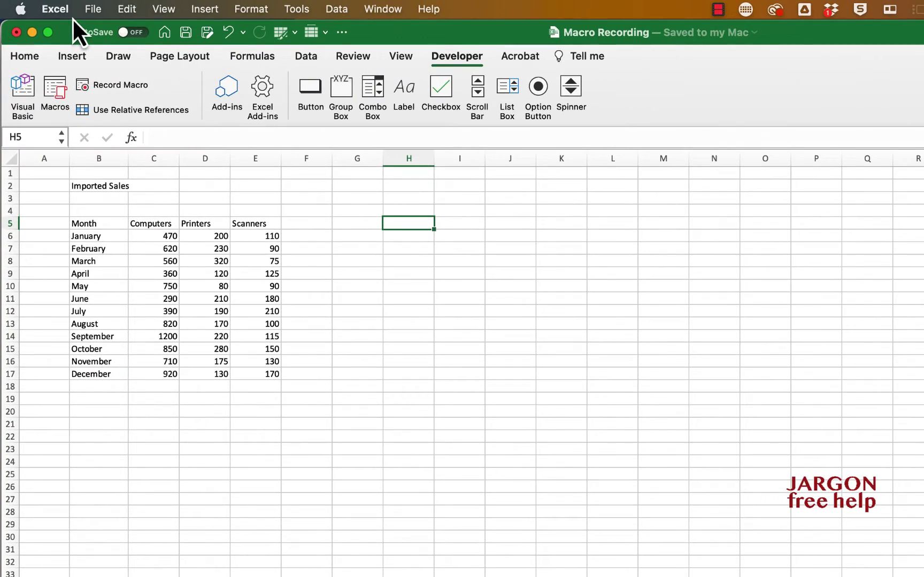
# - Hide the Developer tab from the ribbon in the Excel preferences and save the change
pyautogui.click(62, 13)
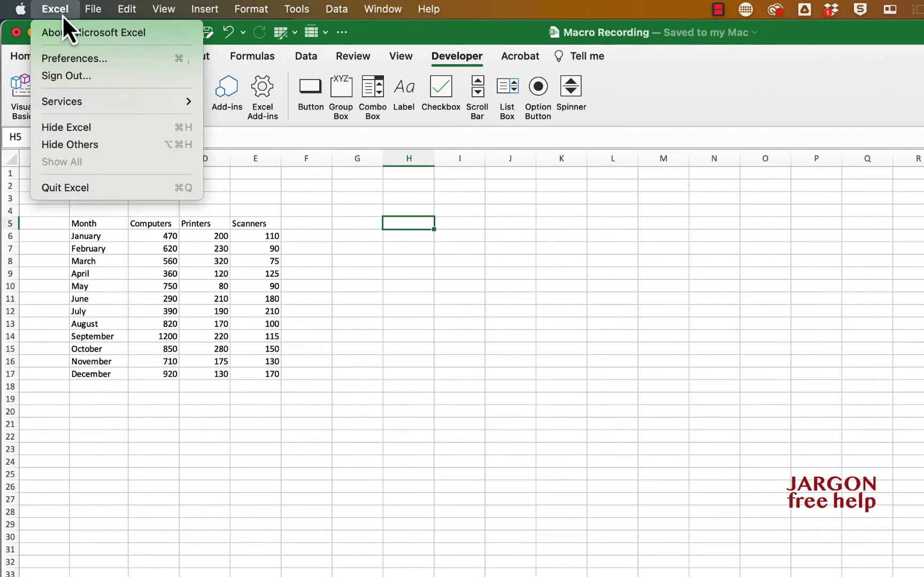
pyautogui.click(69, 58)
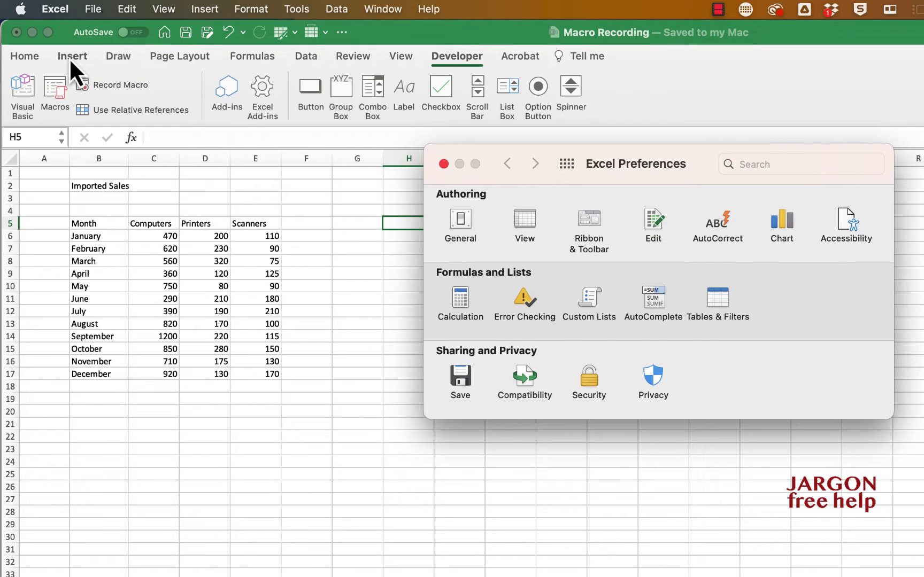
pyautogui.click(592, 227)
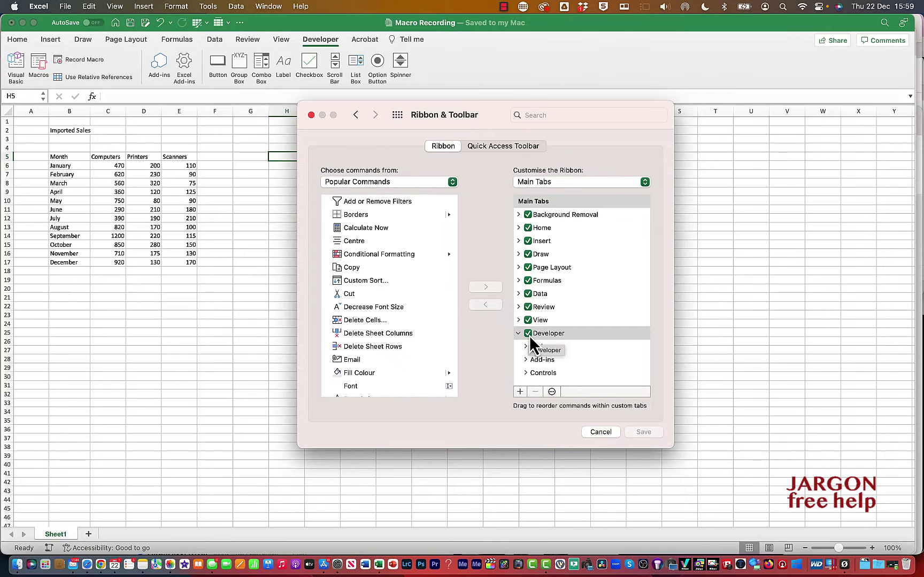
pyautogui.click(528, 334)
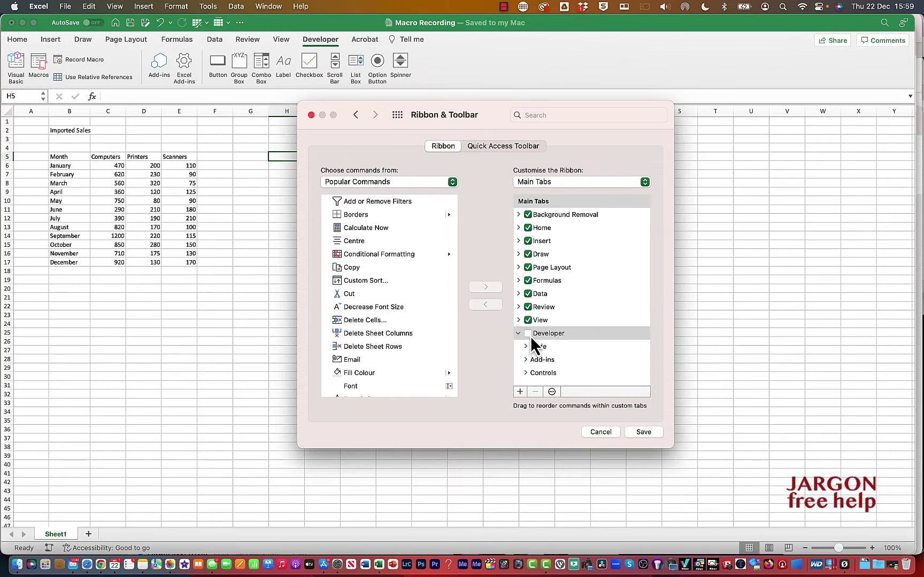
pyautogui.click(644, 432)
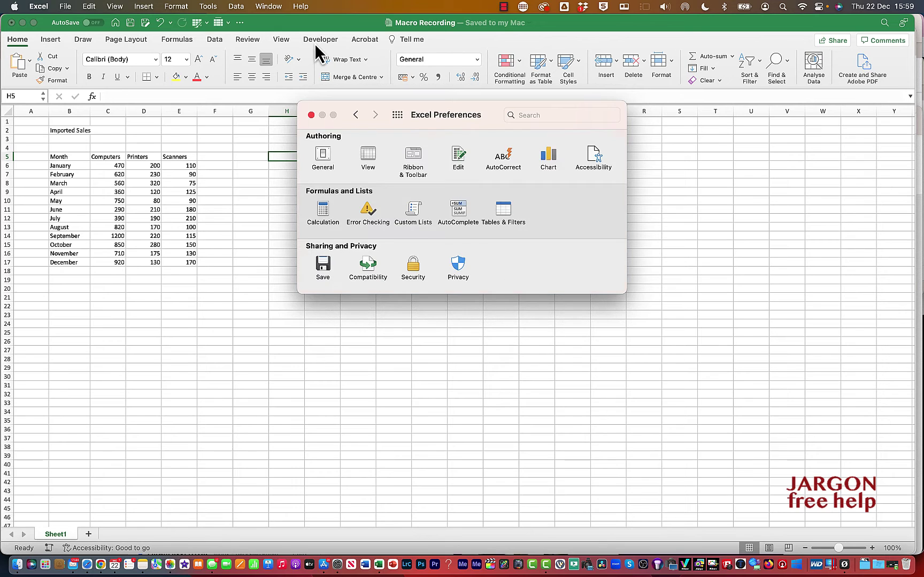
pyautogui.click(312, 116)
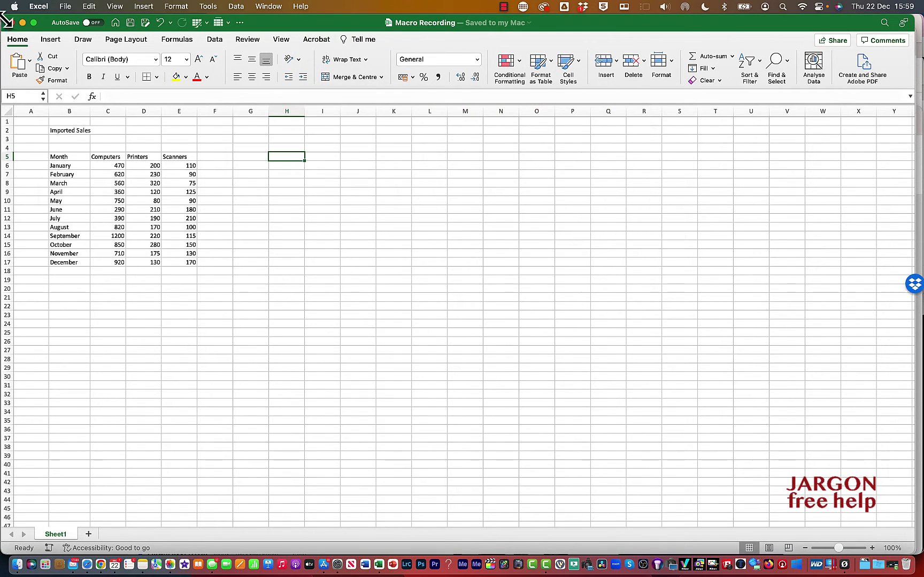
# - Enable the Developer tab among the ribbon's main tabs in the Excel preferences and save the change
pyautogui.click(45, 8)
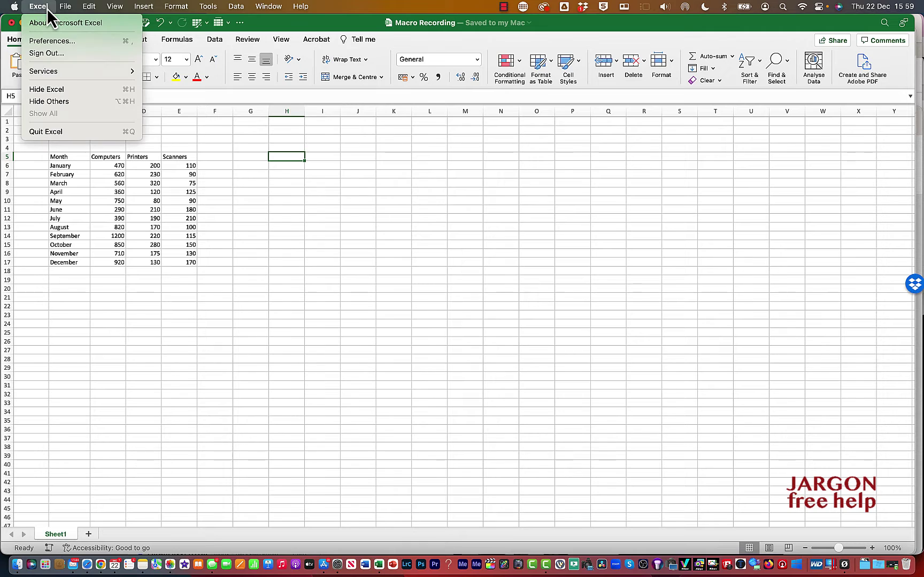
pyautogui.click(61, 42)
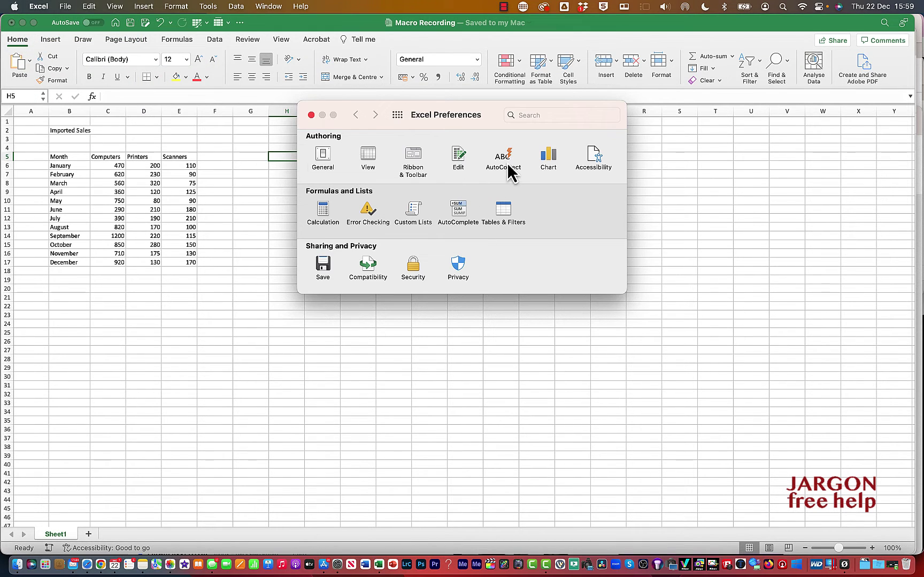
pyautogui.click(412, 156)
pyautogui.scroll(-5, 545, 357)
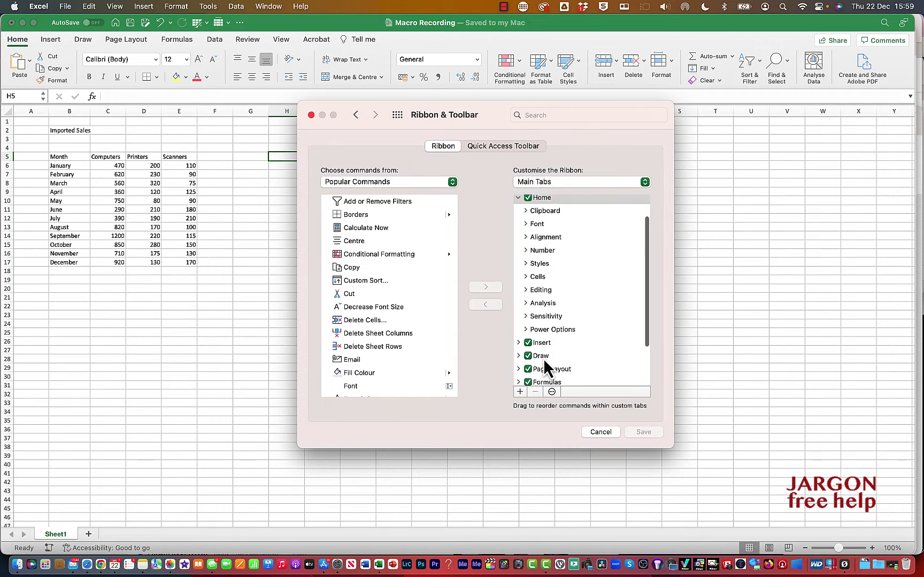
pyautogui.click(527, 379)
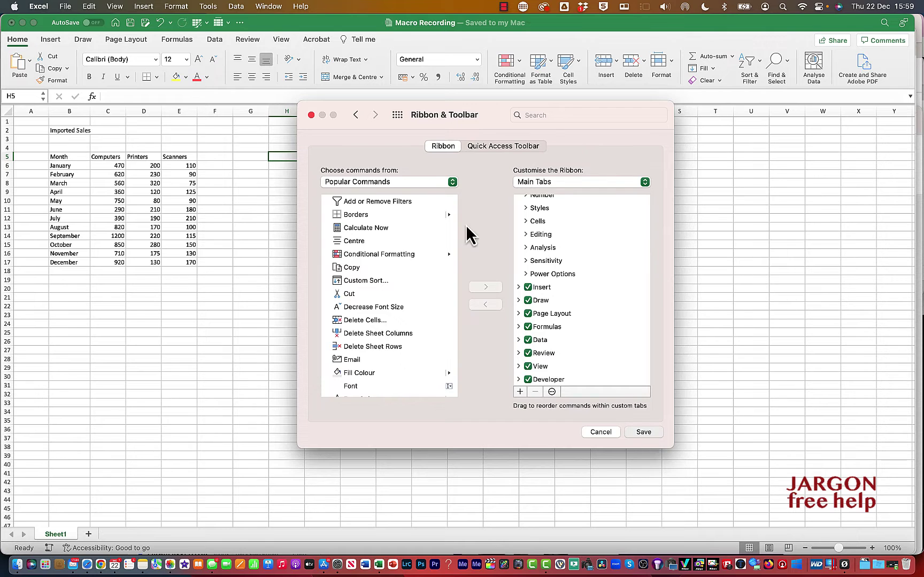
pyautogui.press('Return')
pyautogui.click(312, 115)
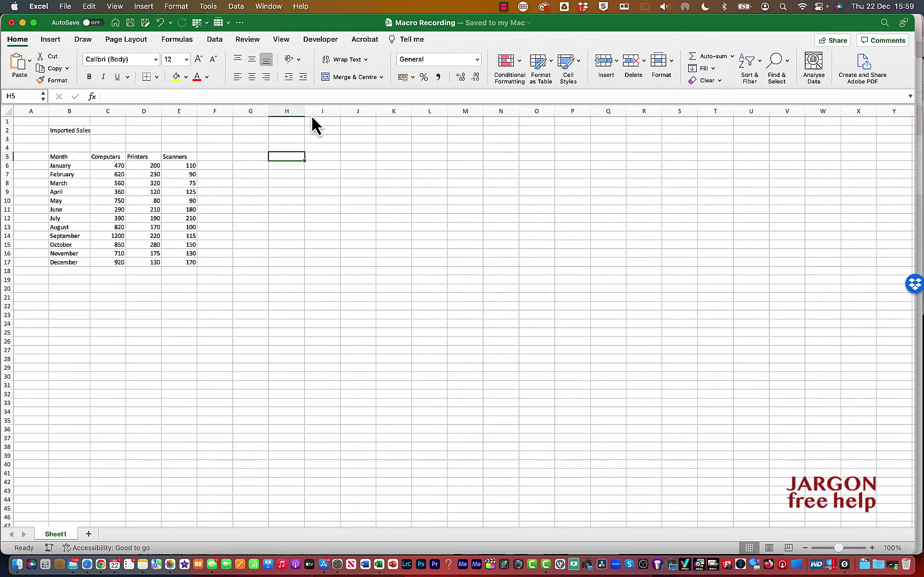
# - Set up a new macro recording named Format_Imported_Sales, stored in This Workbook
pyautogui.click(179, 175)
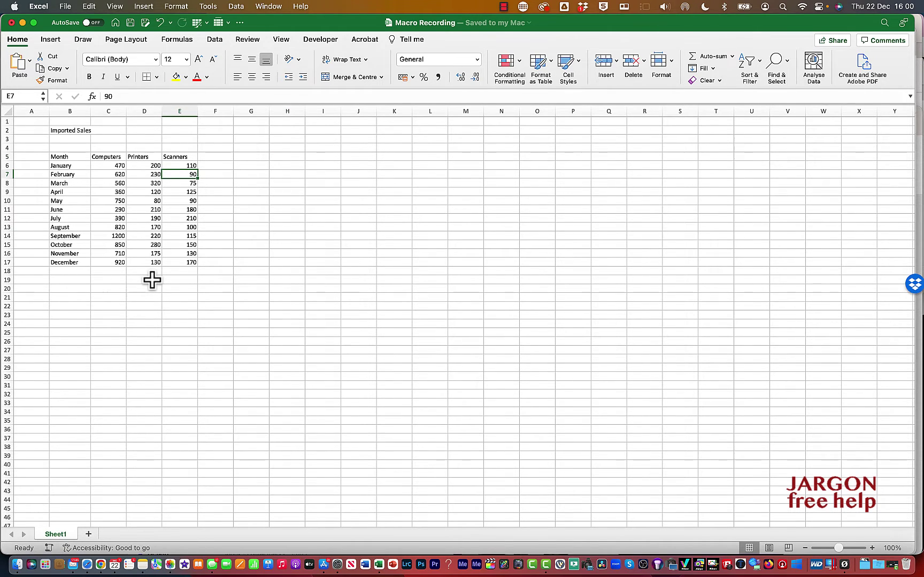
pyautogui.scroll(-1, 152, 280)
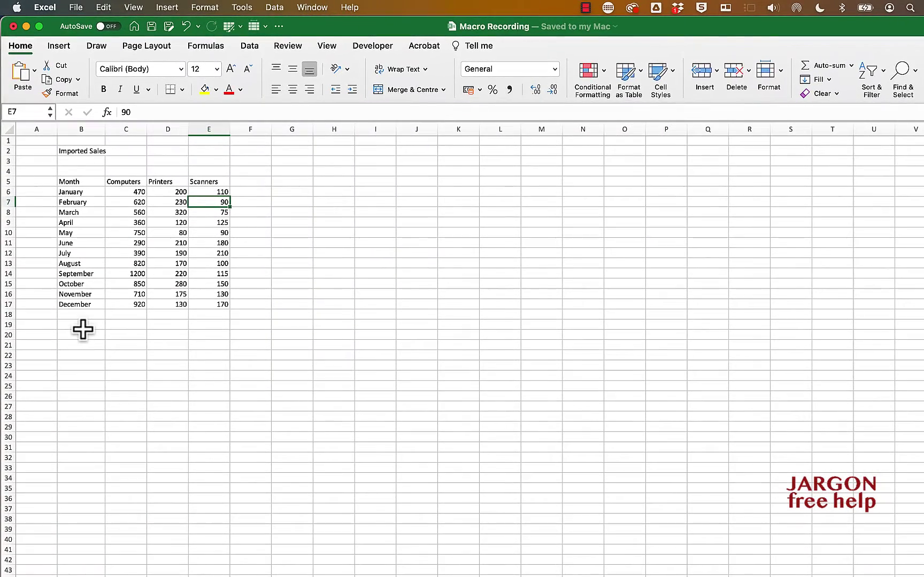
pyautogui.click(331, 48)
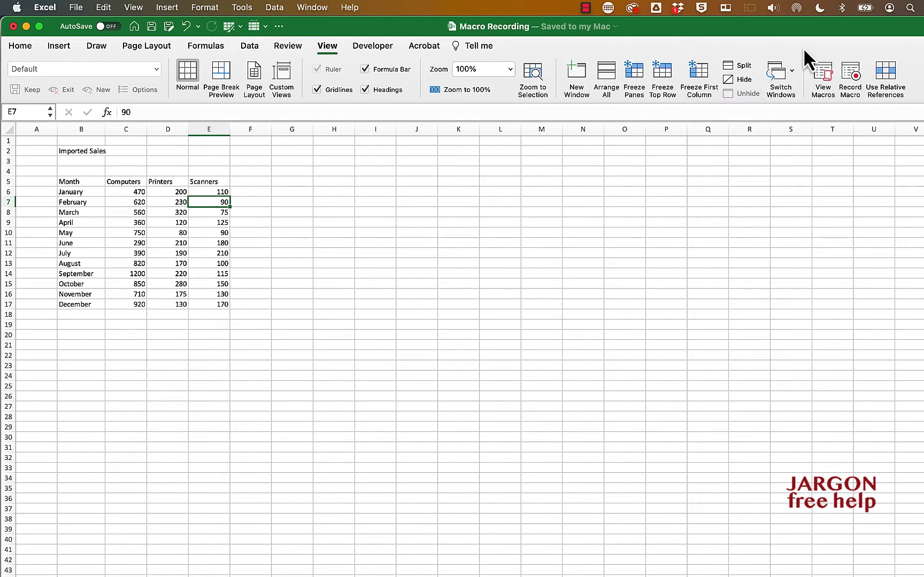
pyautogui.click(851, 75)
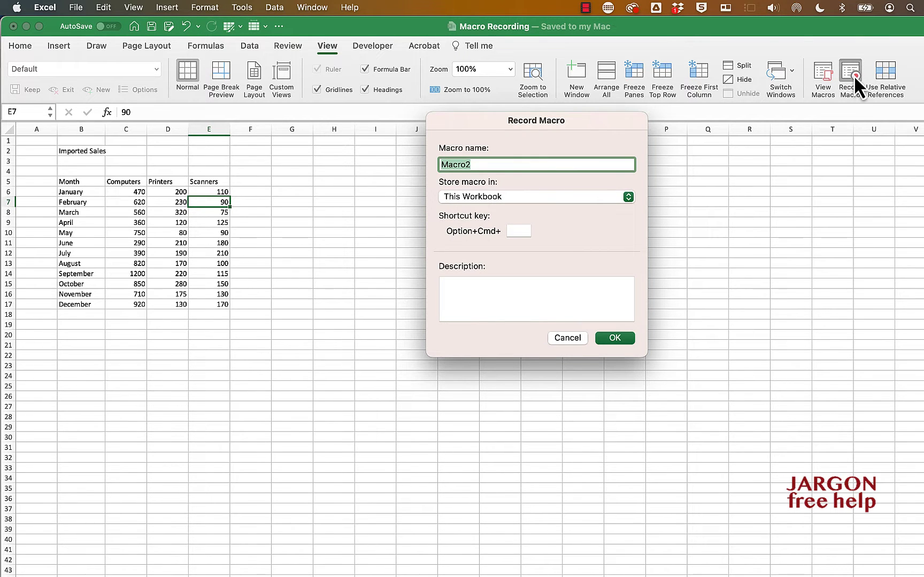
pyautogui.press('BackSpace')
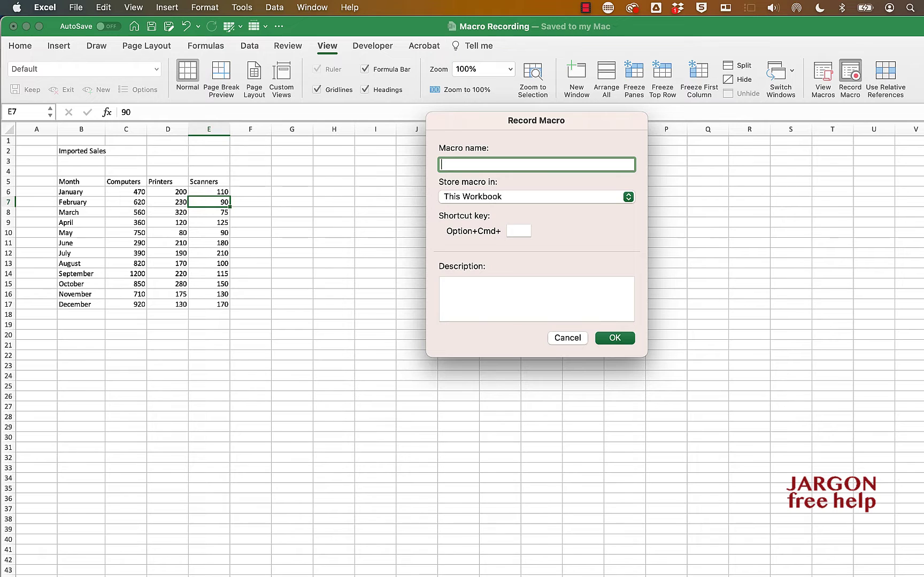
pyautogui.write('Format_Imp')
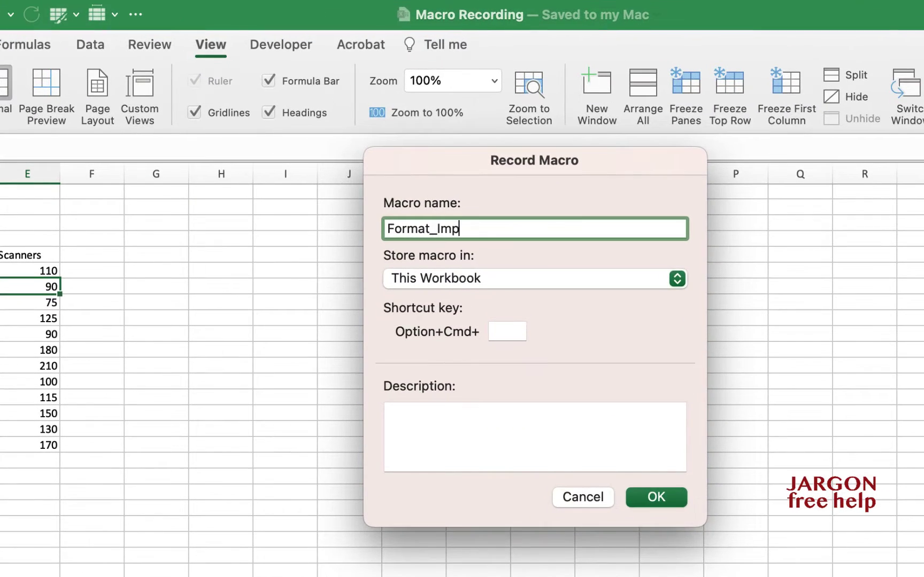
pyautogui.write('orted_Sales')
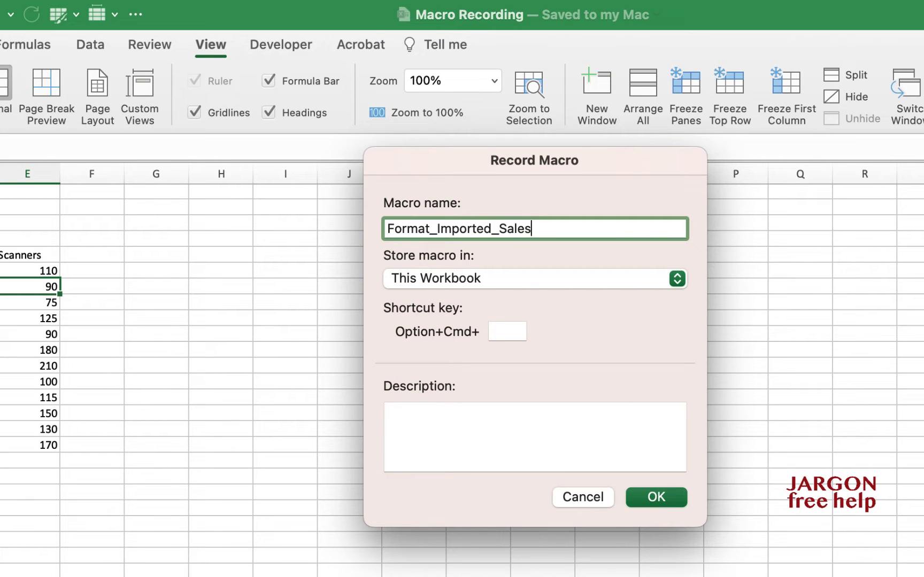
pyautogui.click(626, 285)
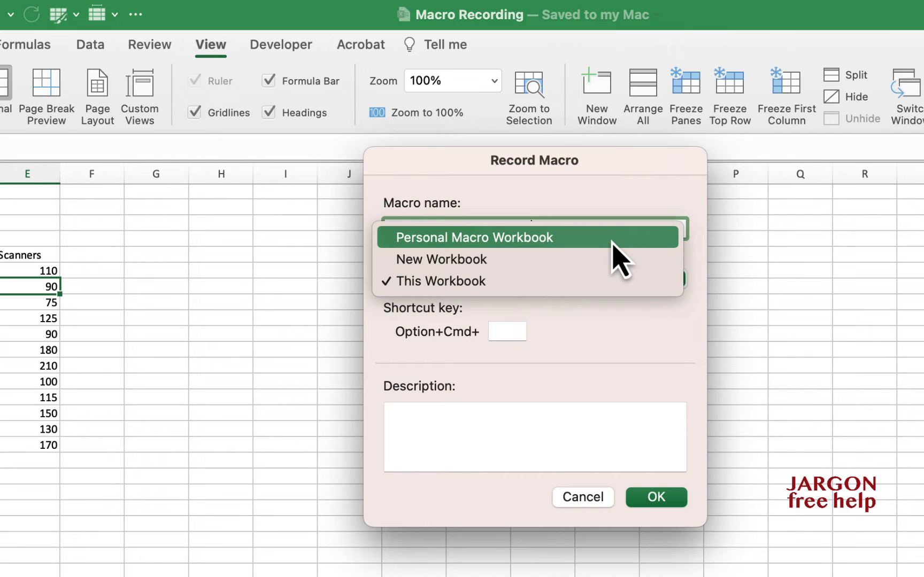
pyautogui.click(515, 283)
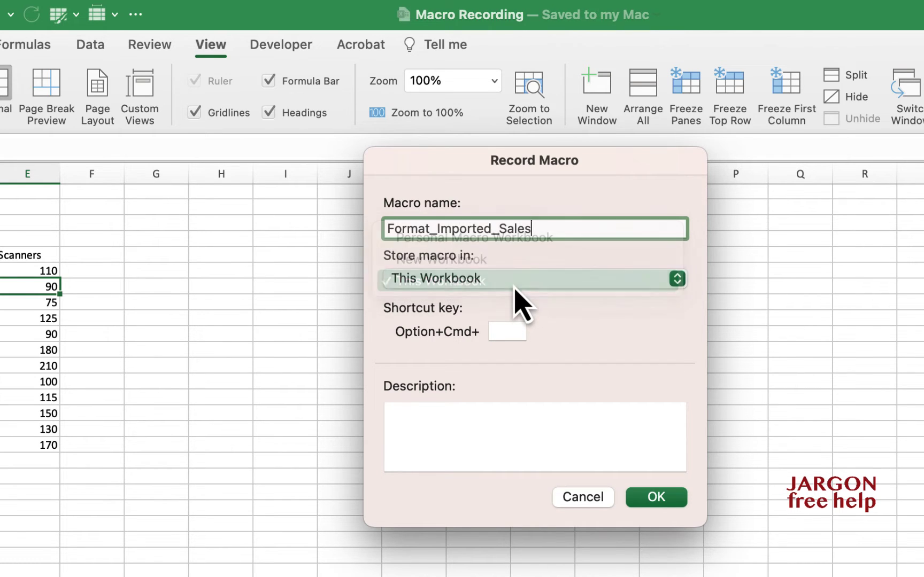
pyautogui.click(503, 332)
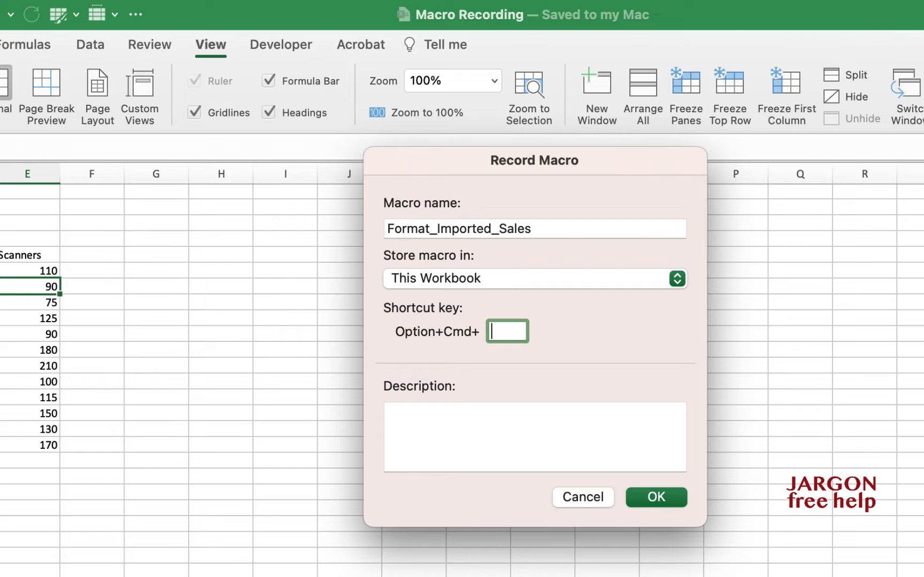
pyautogui.write('f')
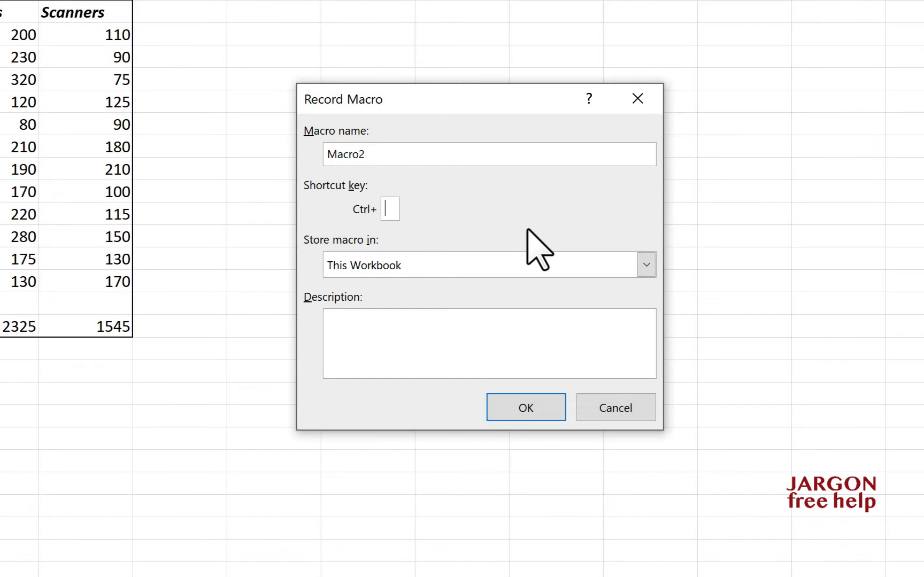
pyautogui.write('f')
pyautogui.press('BackSpace')
pyautogui.write('Format_Imported_Sales')
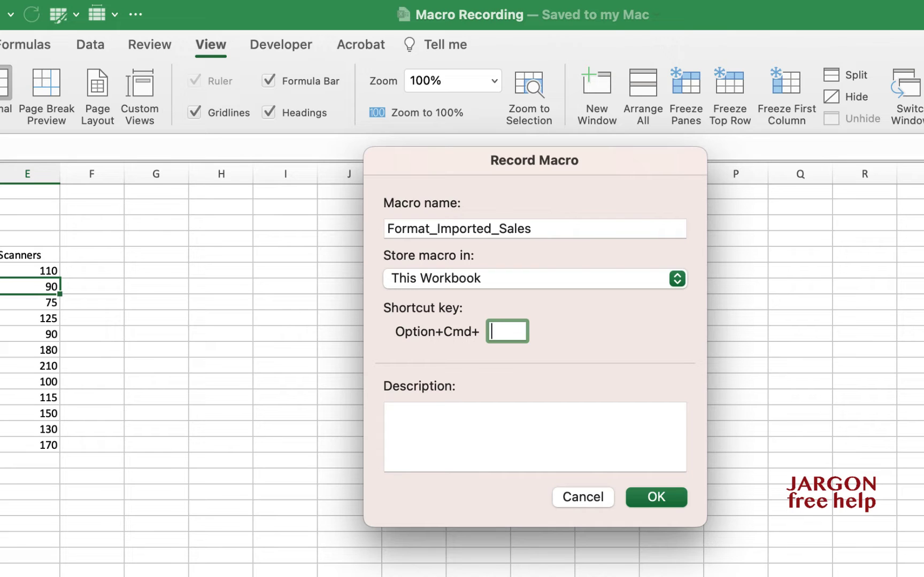
# - Assign Ctrl+Shift+F as the macro's shortcut and start recording
pyautogui.write('F')
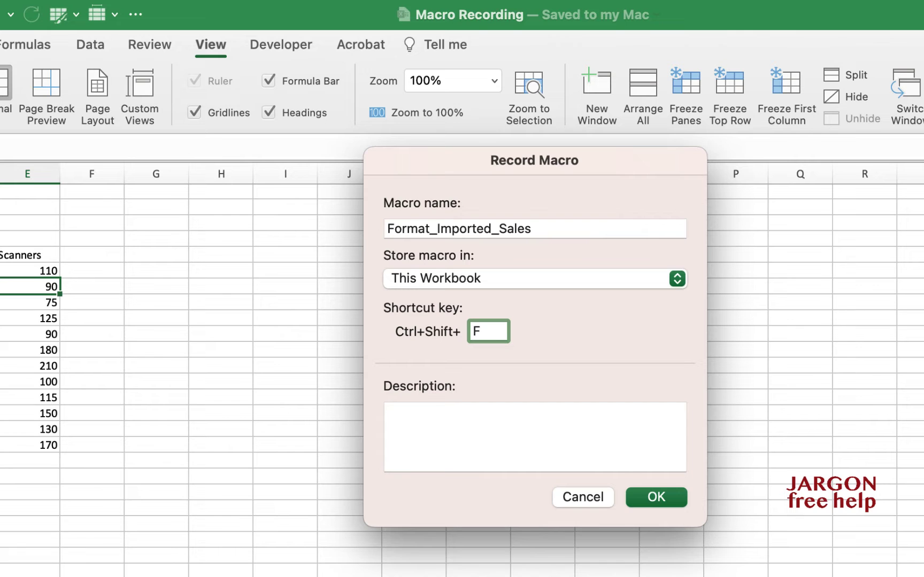
pyautogui.click(661, 500)
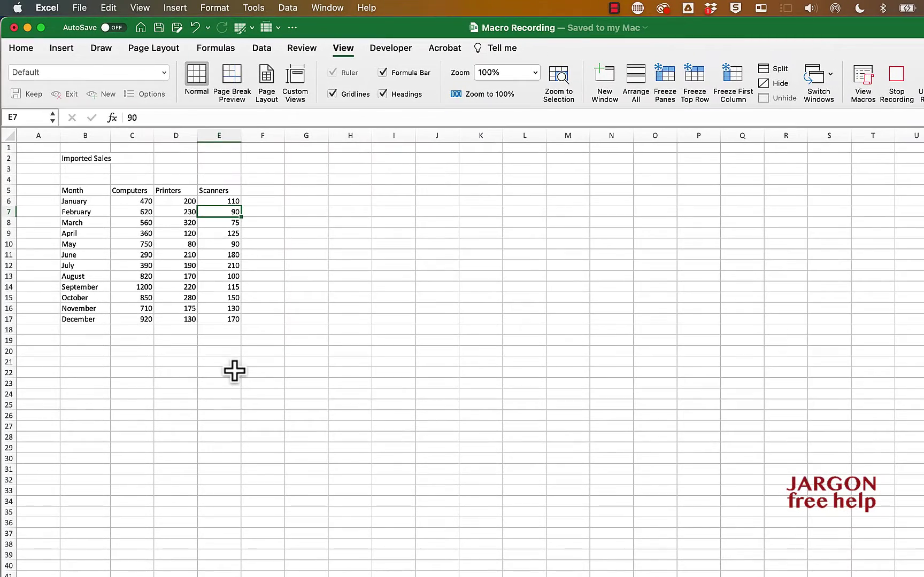
# - Delete rows 2 and 3, which hold the Imported Sales title and a blank row
pyautogui.click(10, 158)
pyautogui.moveTo(9, 161); pyautogui.dragTo(9, 167)
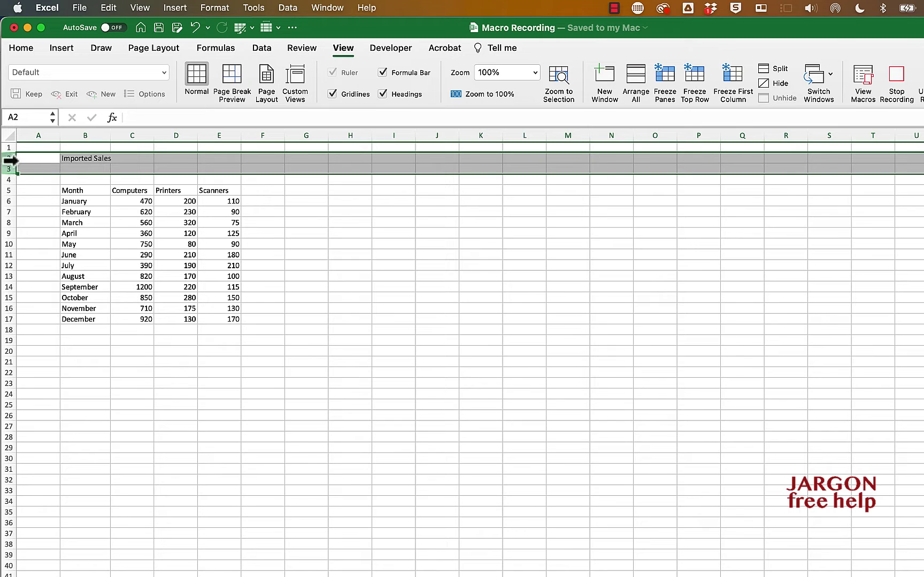
pyautogui.rightClick(12, 161)
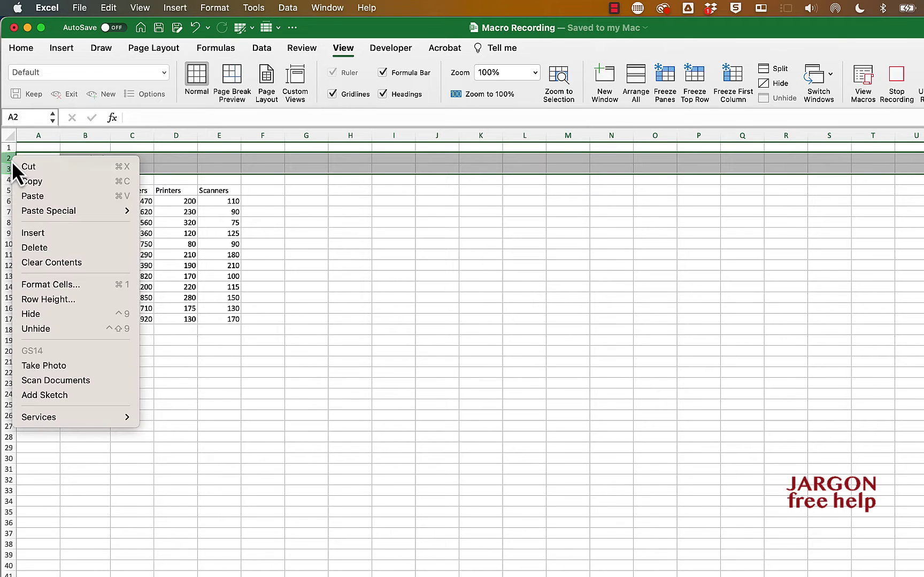
pyautogui.click(41, 248)
# - Make the header cells B3:E3, from Month to Scanners, bold and italic
pyautogui.click(75, 170)
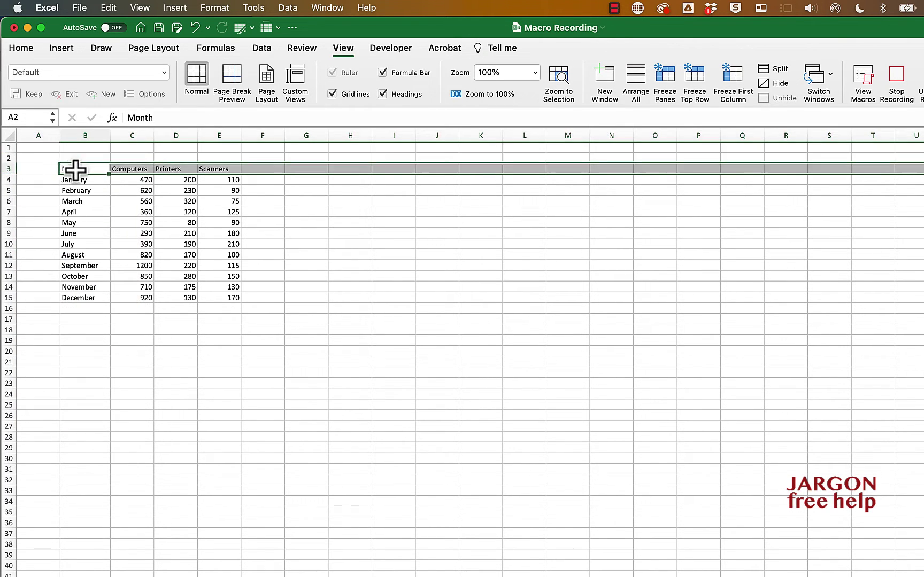
pyautogui.moveTo(72, 170); pyautogui.dragTo(220, 177)
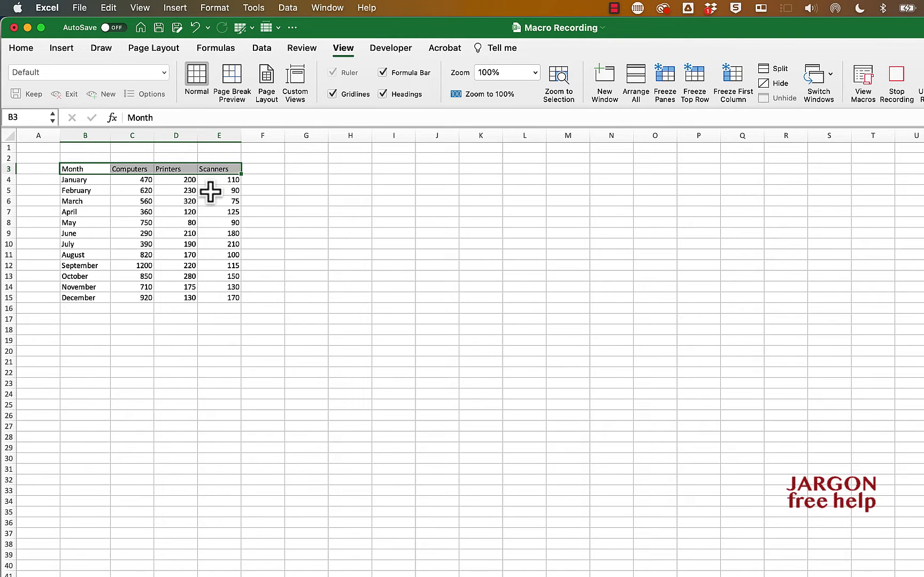
pyautogui.click(18, 50)
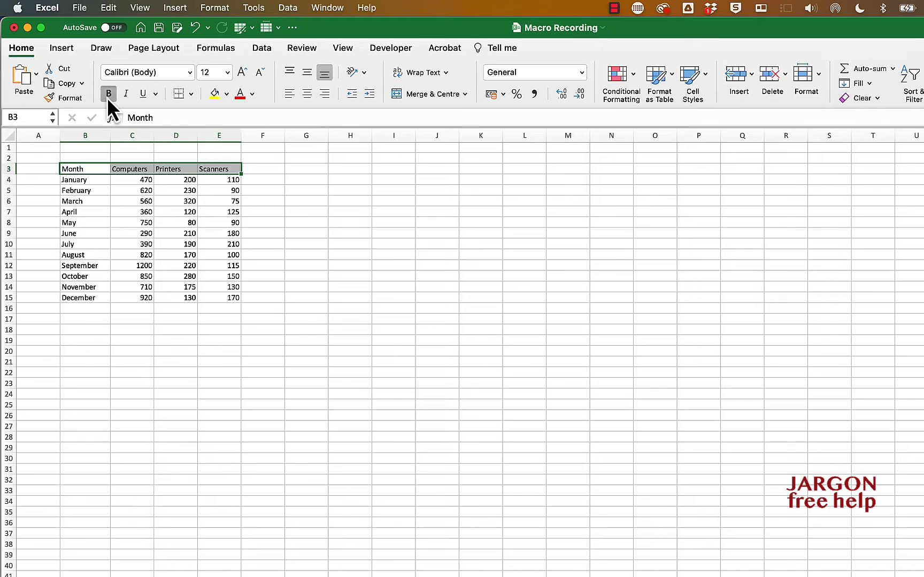
pyautogui.press('super+b')
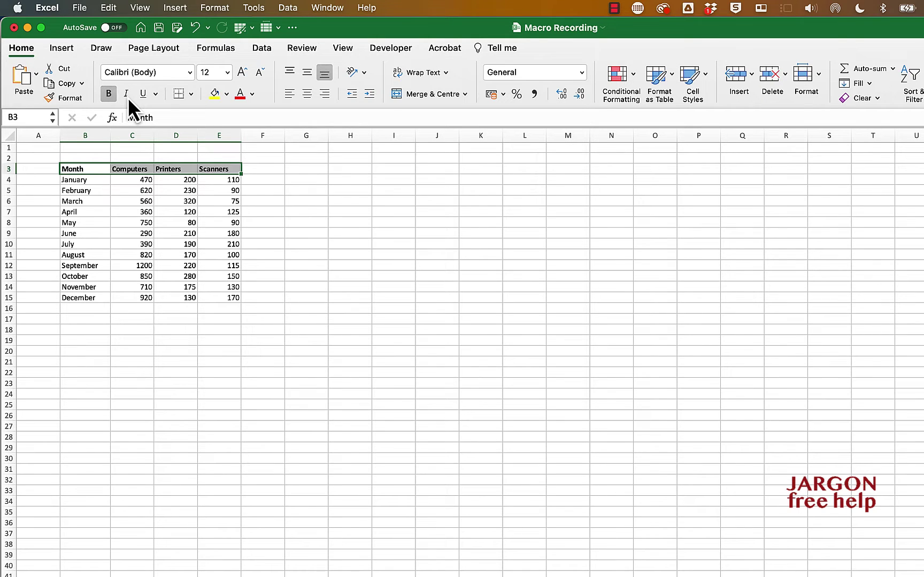
pyautogui.click(127, 94)
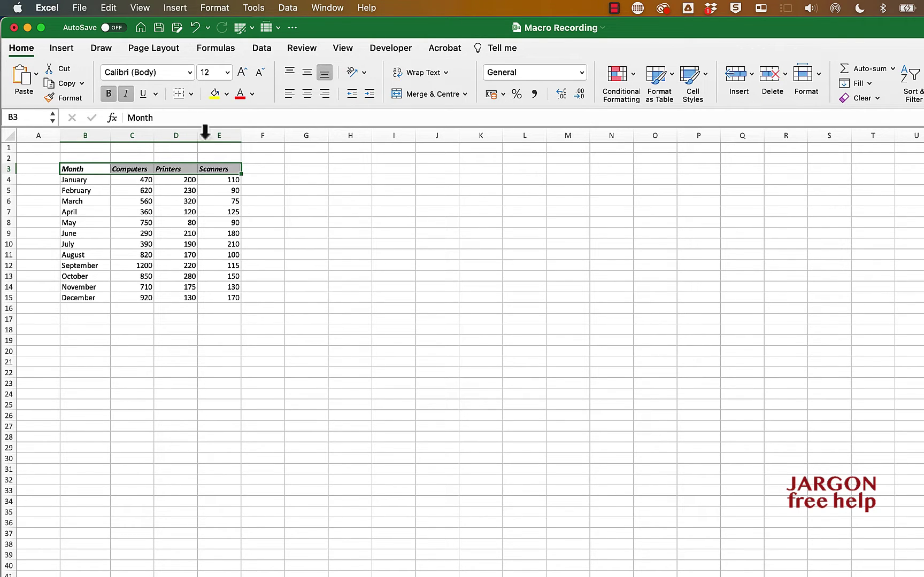
# - Make the month names from January to December in B4:B15 bold and italic
pyautogui.click(86, 182)
pyautogui.moveTo(86, 182); pyautogui.dragTo(91, 299)
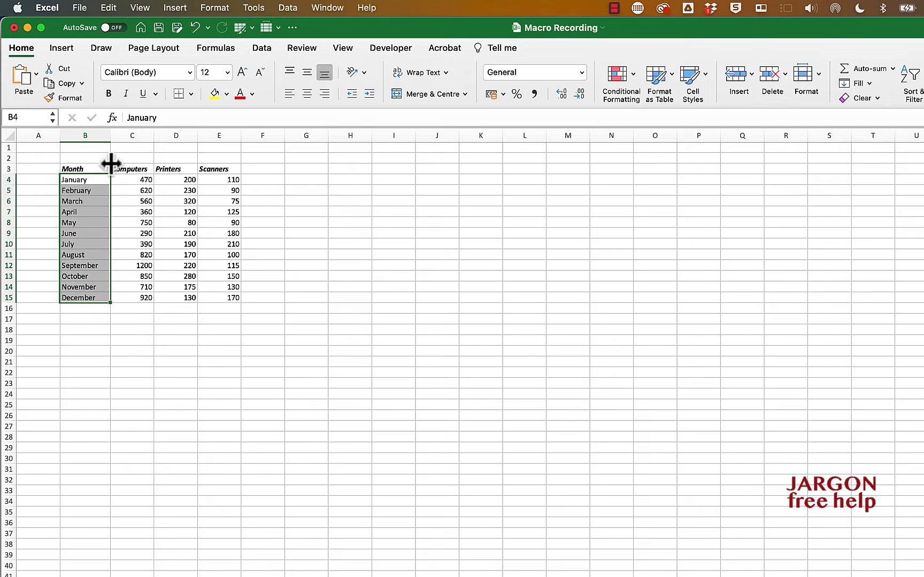
pyautogui.click(110, 95)
pyautogui.click(125, 95)
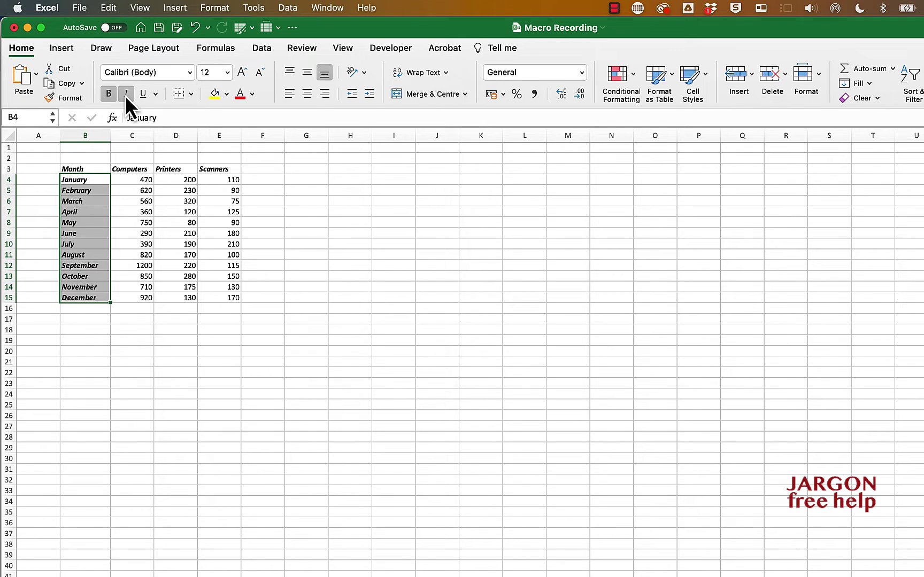
# - Enter the label Total in cell B17, leaving one blank row below December
pyautogui.click(85, 323)
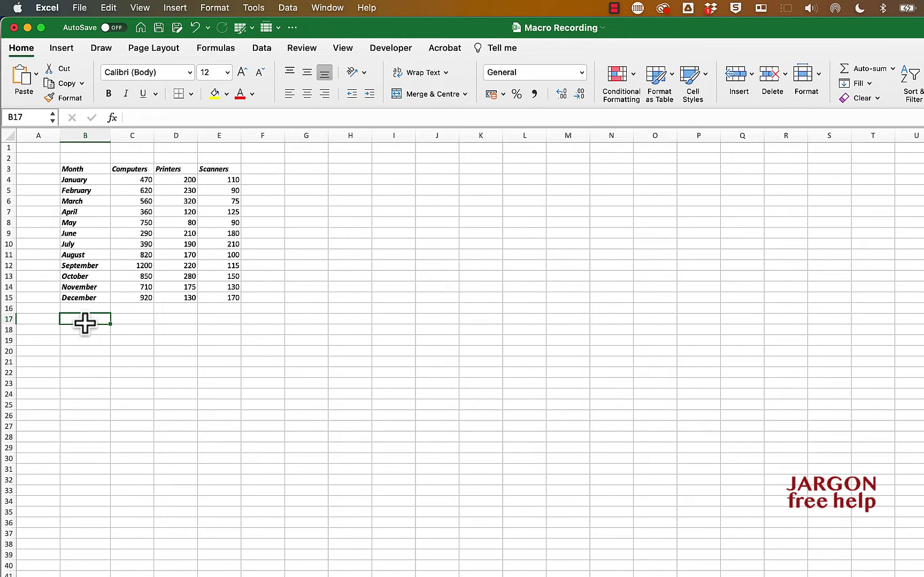
pyautogui.write('Total')
pyautogui.press('Return')
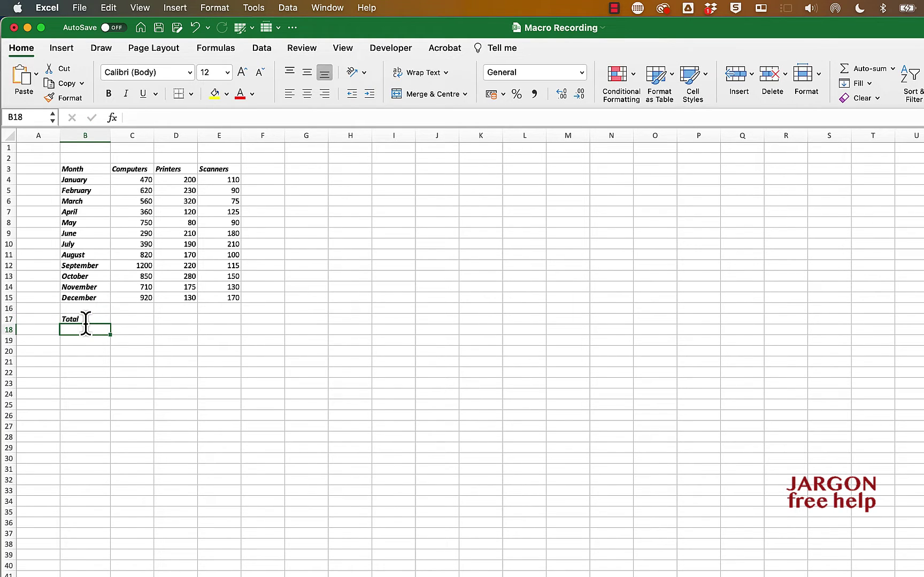
# - Add the AutoSum formula =SUM(C4:C16) in C17 and fill it across to E17 for Printers and Scanners
pyautogui.press('Up')
pyautogui.press('Right')
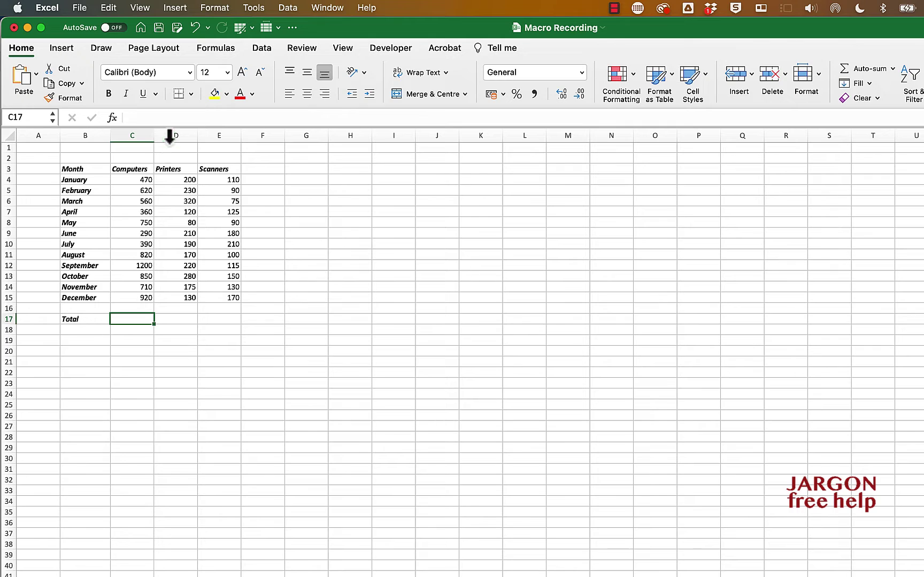
pyautogui.click(851, 71)
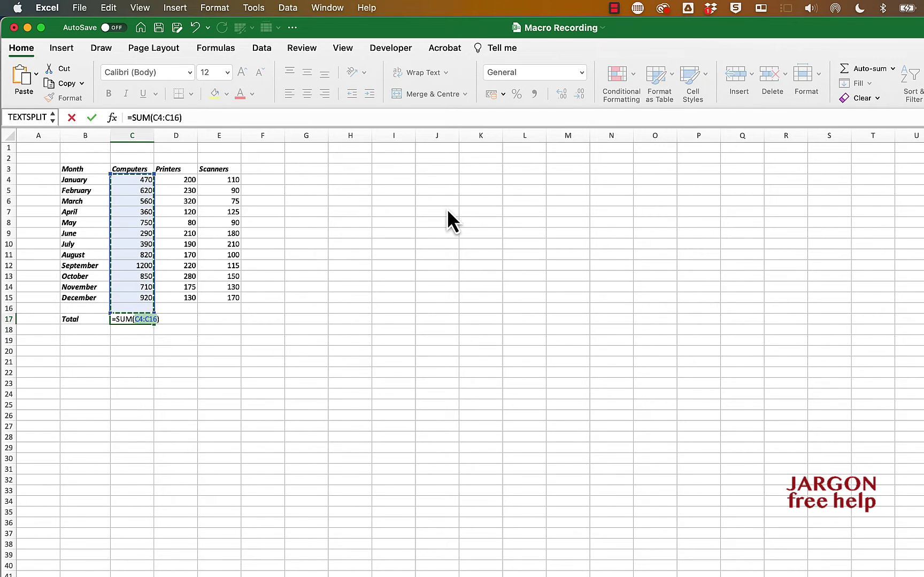
pyautogui.press('Return')
pyautogui.click(135, 317)
pyautogui.moveTo(155, 327); pyautogui.dragTo(238, 322)
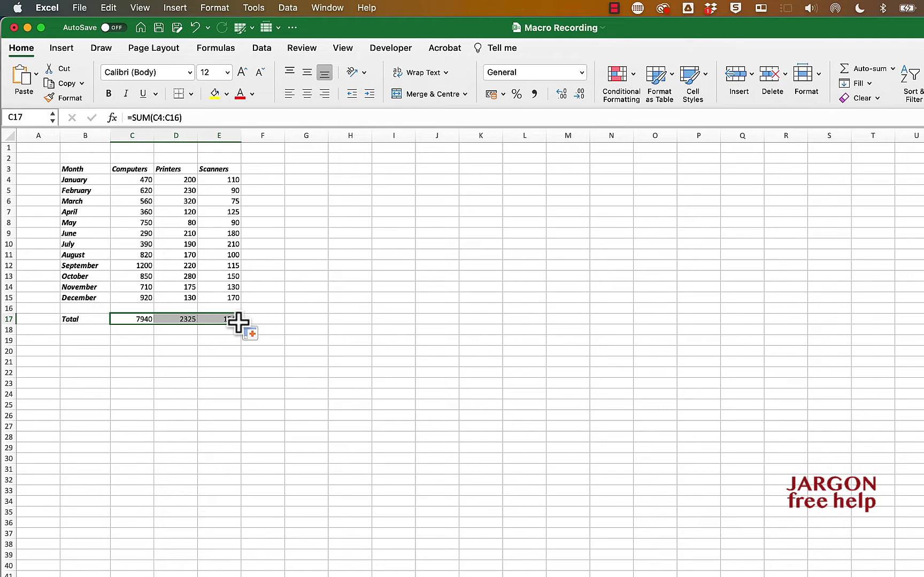
# - Apply a Thick Box Border around the whole table, B3:E17
pyautogui.moveTo(74, 169); pyautogui.dragTo(235, 320)
pyautogui.click(192, 94)
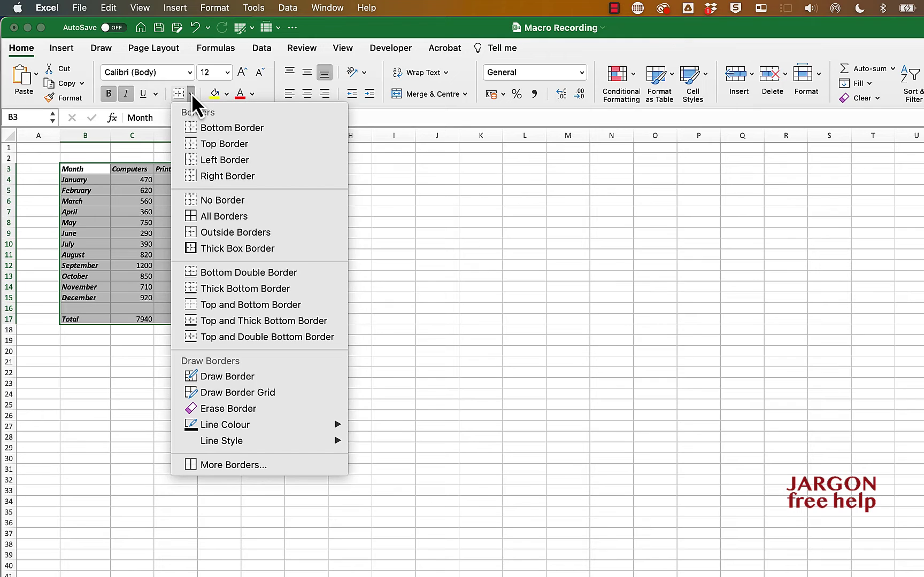
pyautogui.click(222, 248)
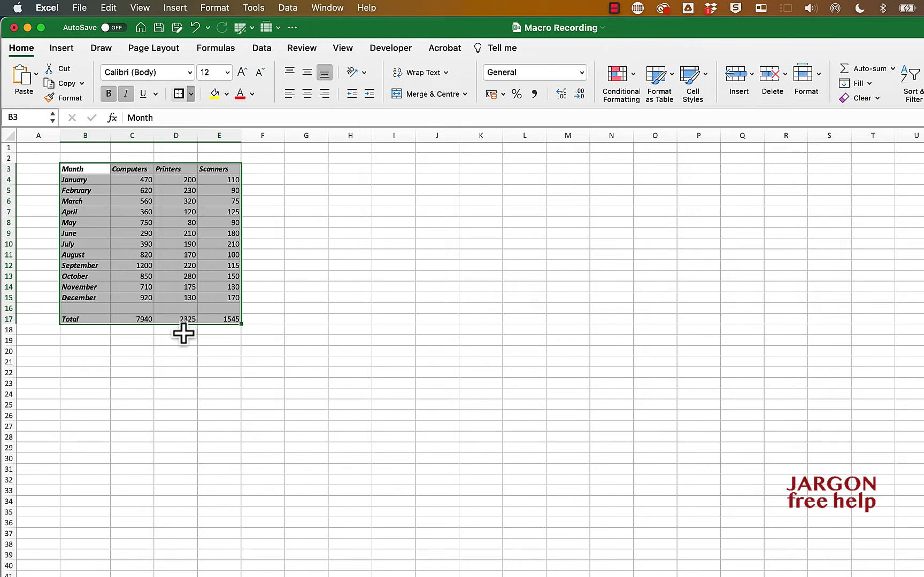
pyautogui.click(173, 347)
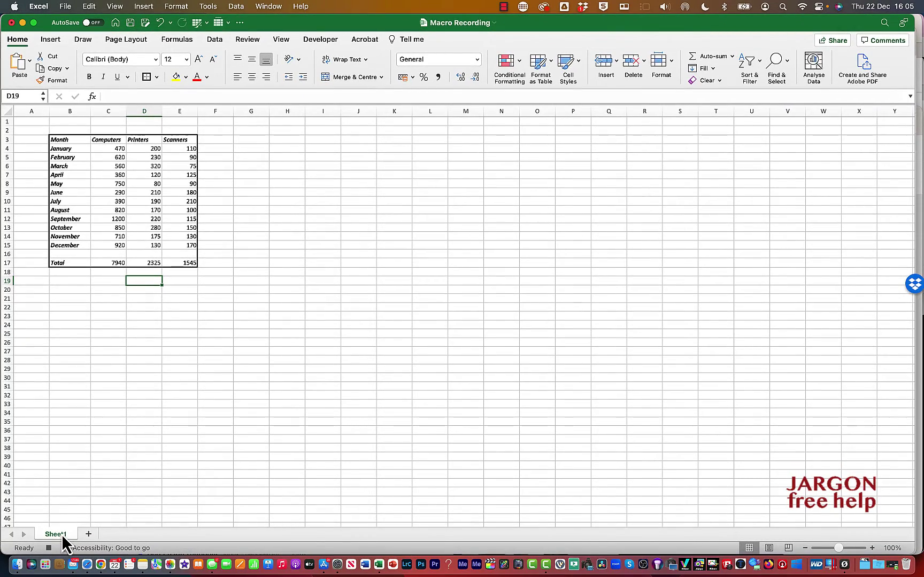
# - Rename the worksheet Sheet1 as Imported Data
pyautogui.doubleClick(61, 534)
pyautogui.write('Imp')
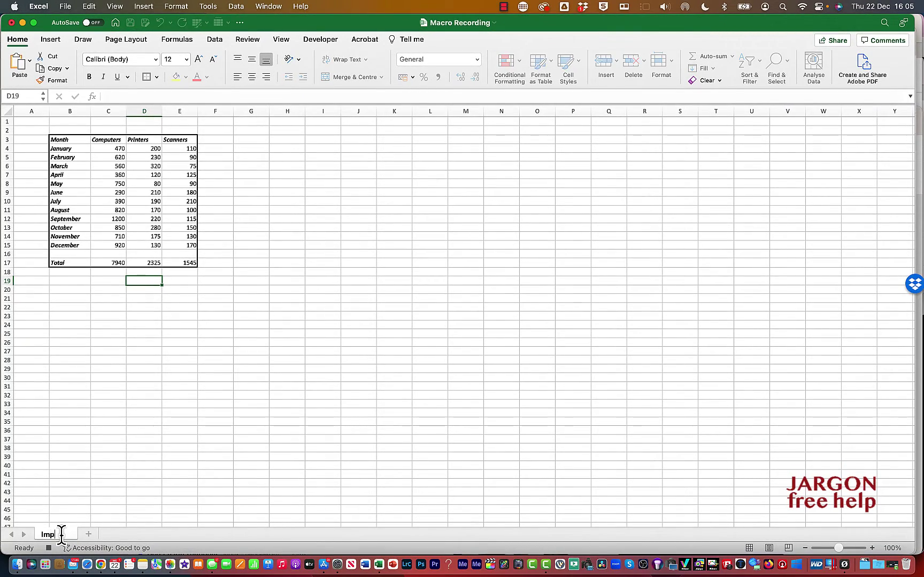
pyautogui.write('orted Data')
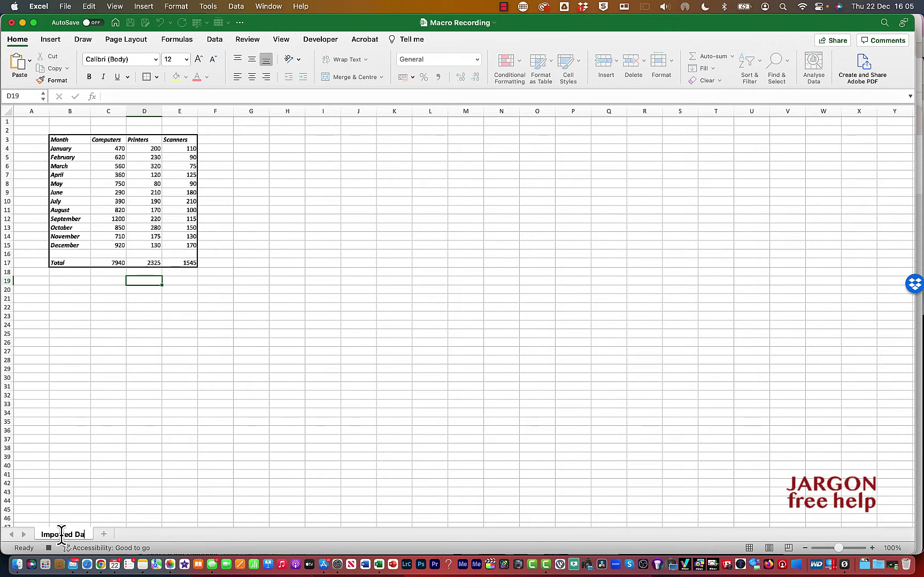
pyautogui.press('Return')
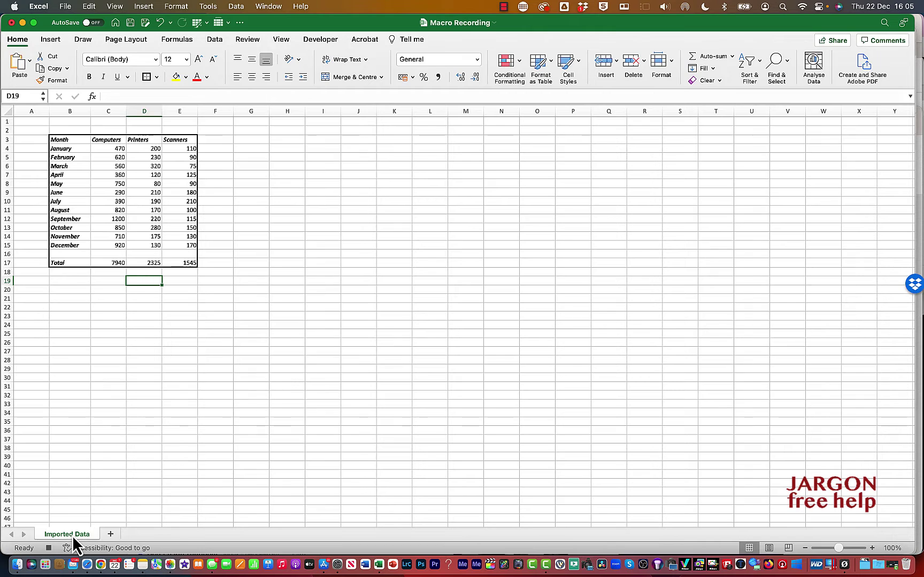
# - Create a copy of the Imported Data sheet at the end of the same workbook
pyautogui.rightClick(73, 536)
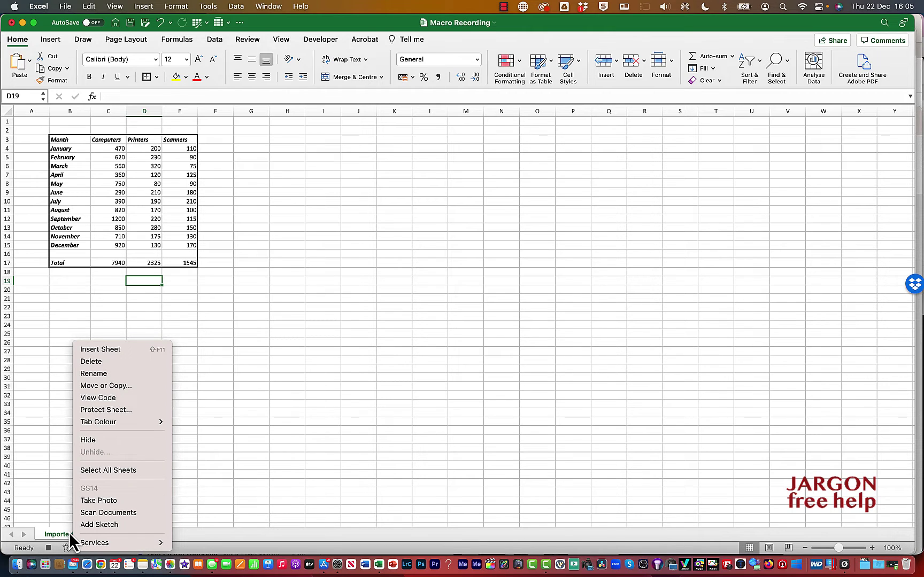
pyautogui.click(126, 386)
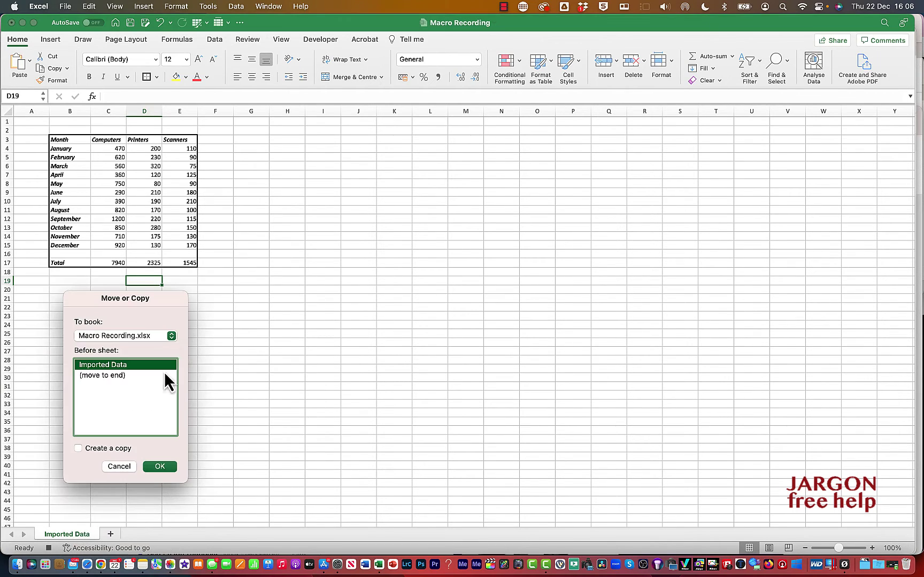
pyautogui.click(111, 376)
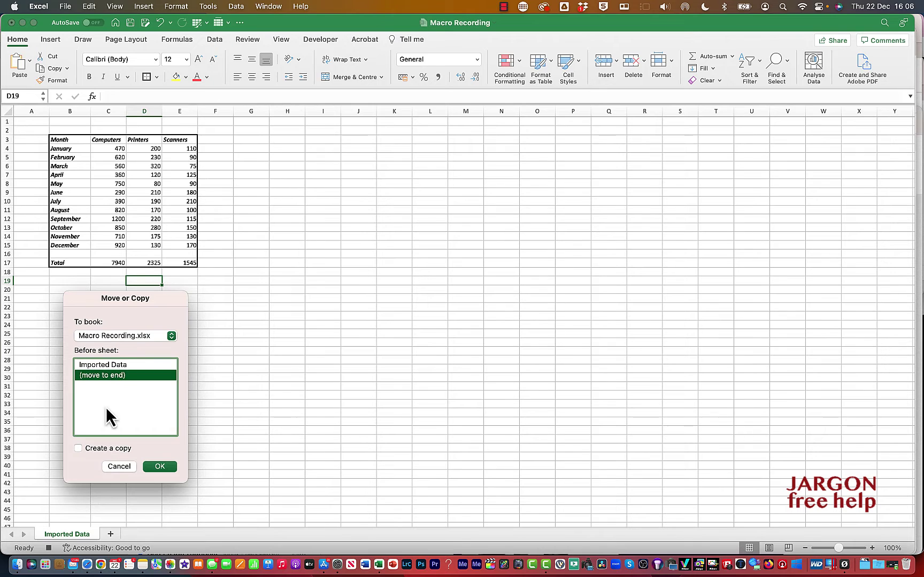
pyautogui.click(160, 467)
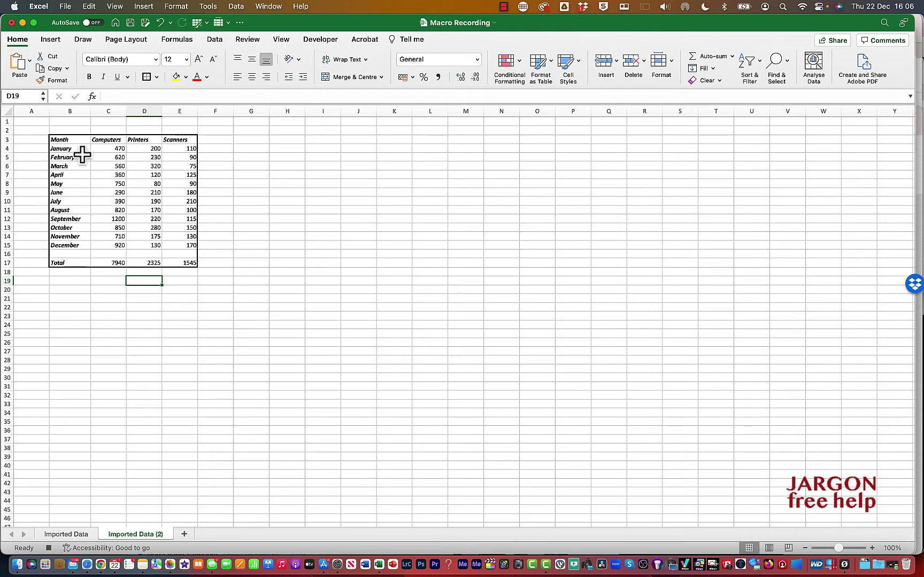
# - Fill the monthly sales figures in C4:E15 of the copied sheet with yellow
pyautogui.moveTo(108, 152); pyautogui.dragTo(186, 244)
pyautogui.click(176, 77)
pyautogui.click(230, 167)
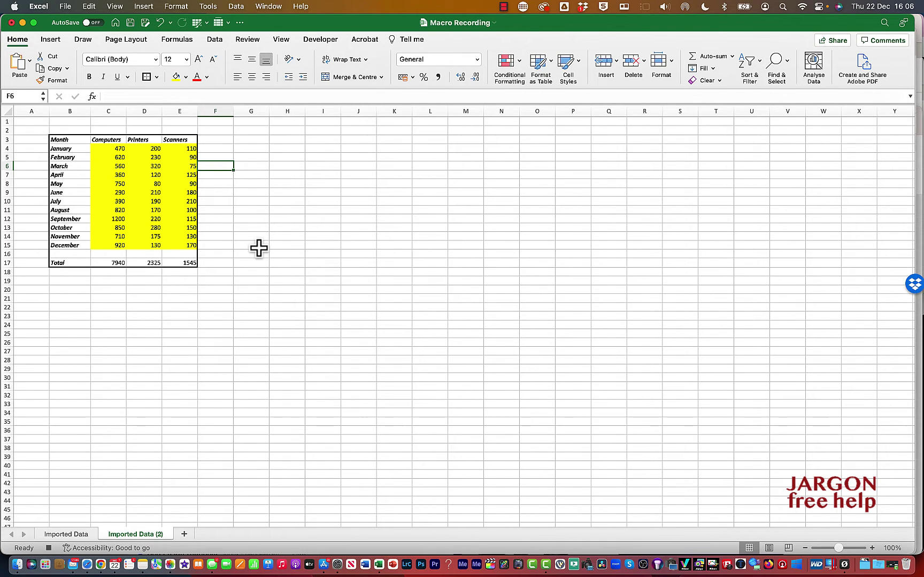
pyautogui.click(291, 191)
pyautogui.click(323, 193)
pyautogui.click(364, 245)
pyautogui.click(258, 263)
pyautogui.click(273, 191)
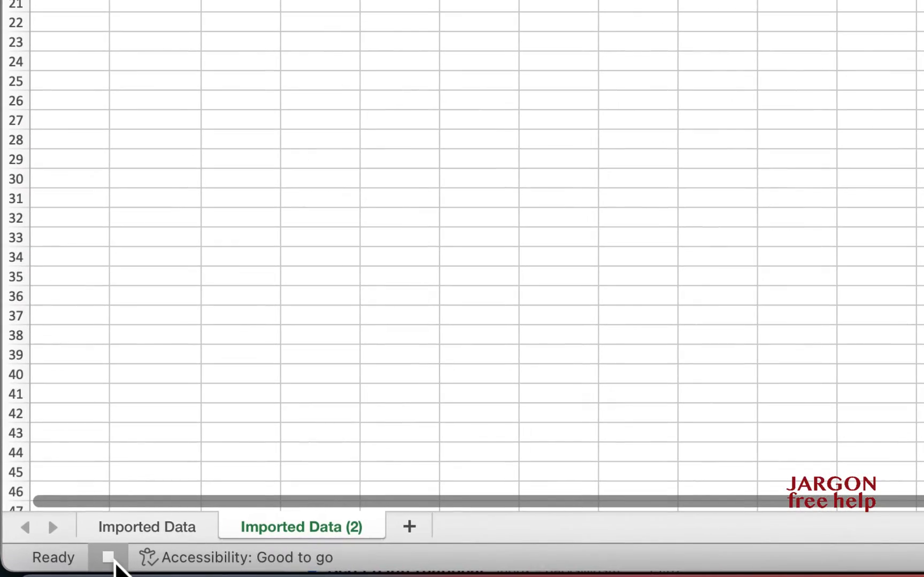
# - Stop the macro recording
pyautogui.click(110, 559)
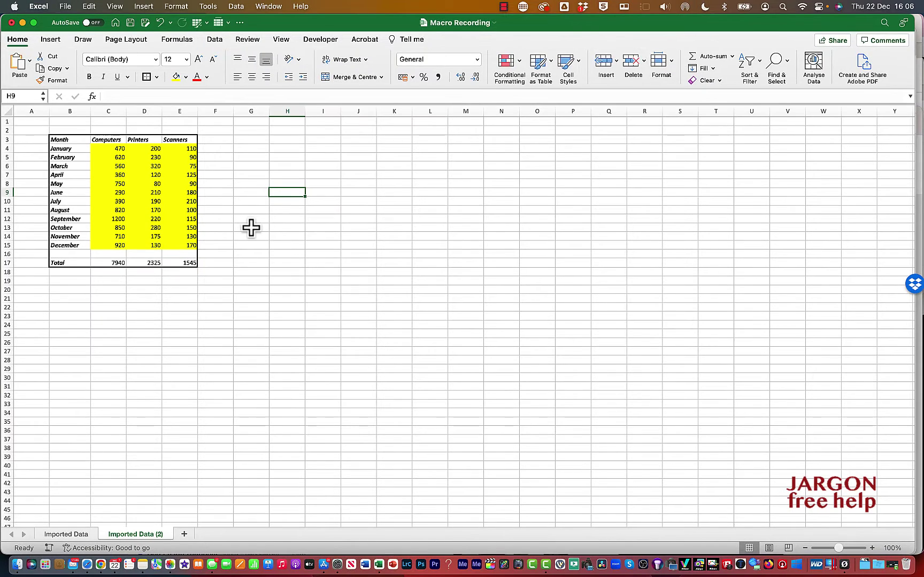
# - Clear only the formats from the table B3:E17 on the Imported Data (2) sheet, keeping its contents
pyautogui.click(61, 140)
pyautogui.moveTo(61, 140); pyautogui.dragTo(176, 265)
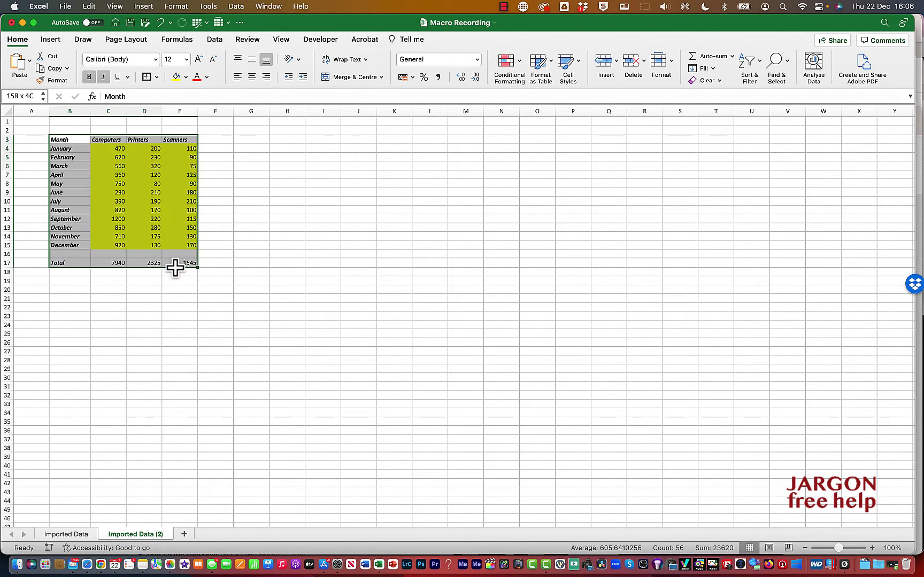
pyautogui.click(89, 6)
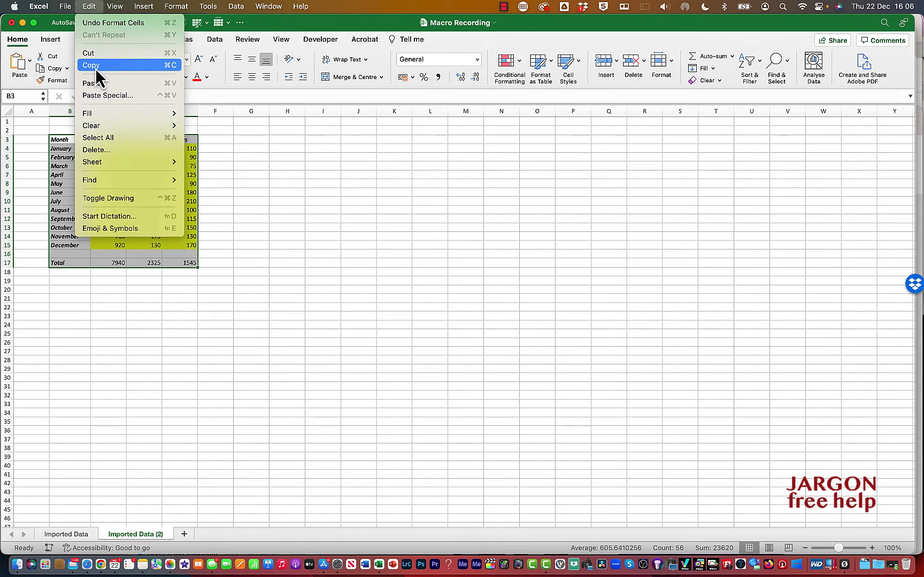
pyautogui.moveTo(111, 124)
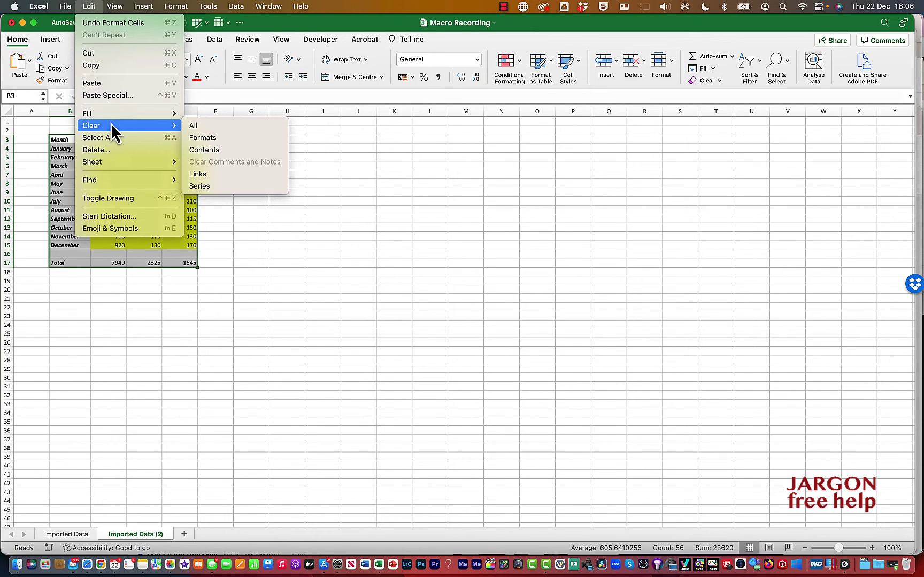
pyautogui.click(210, 142)
pyautogui.click(188, 156)
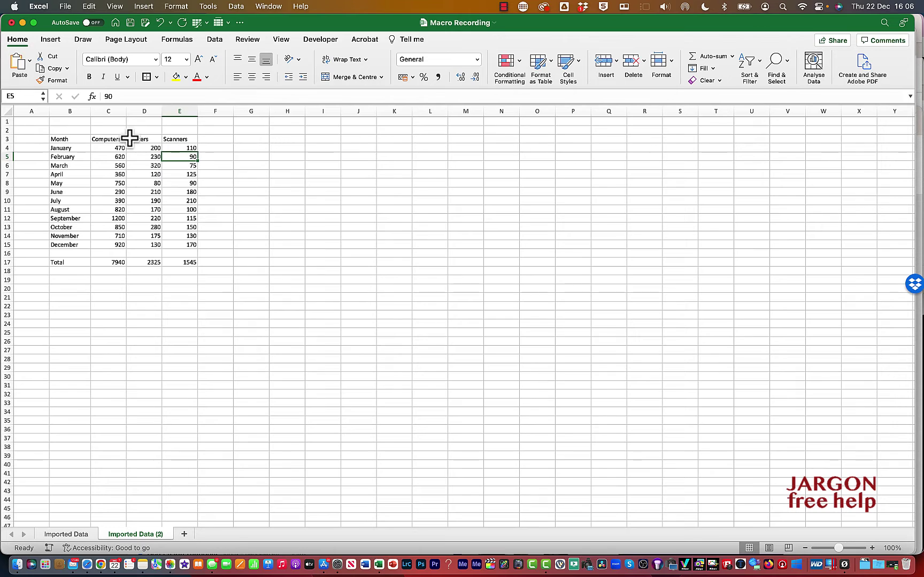
# - Insert two blank rows at row 2, above the table
pyautogui.click(8, 130)
pyautogui.rightClick(10, 132)
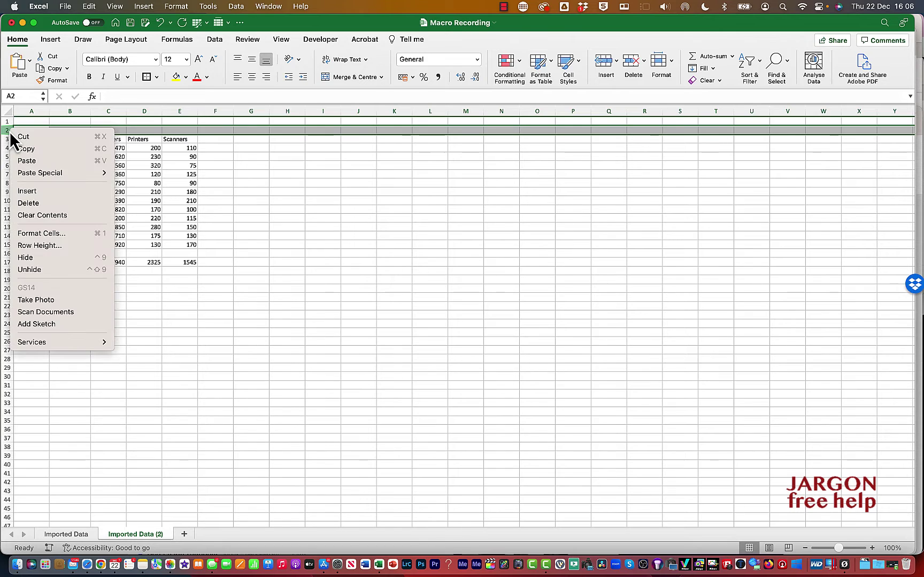
pyautogui.click(22, 191)
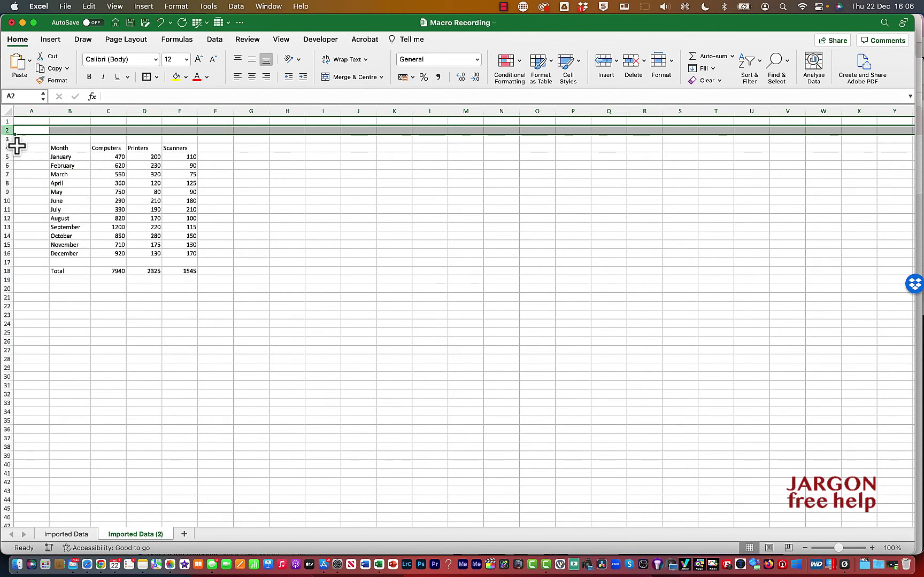
pyautogui.rightClick(10, 131)
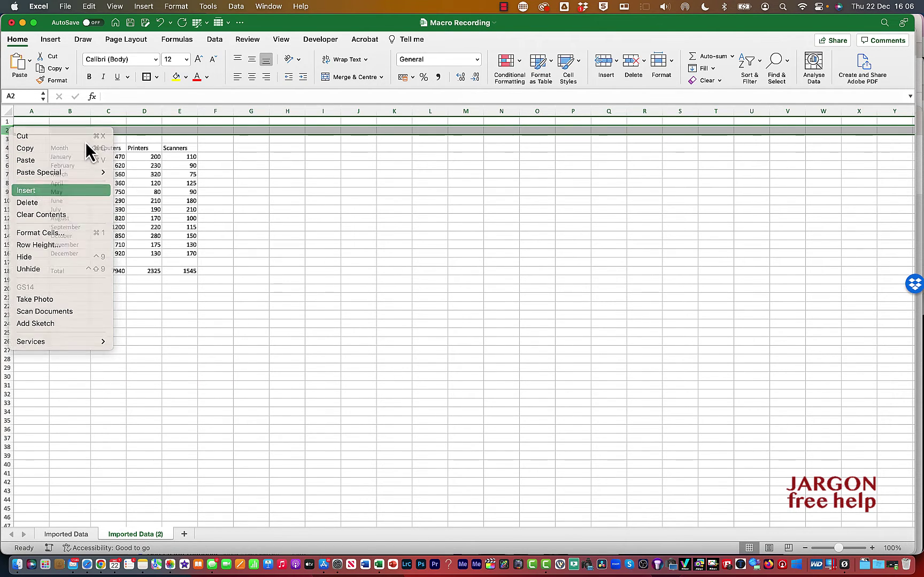
# - Enter the title Imported Sales in cell B2
pyautogui.click(80, 132)
pyautogui.write('IMpor')
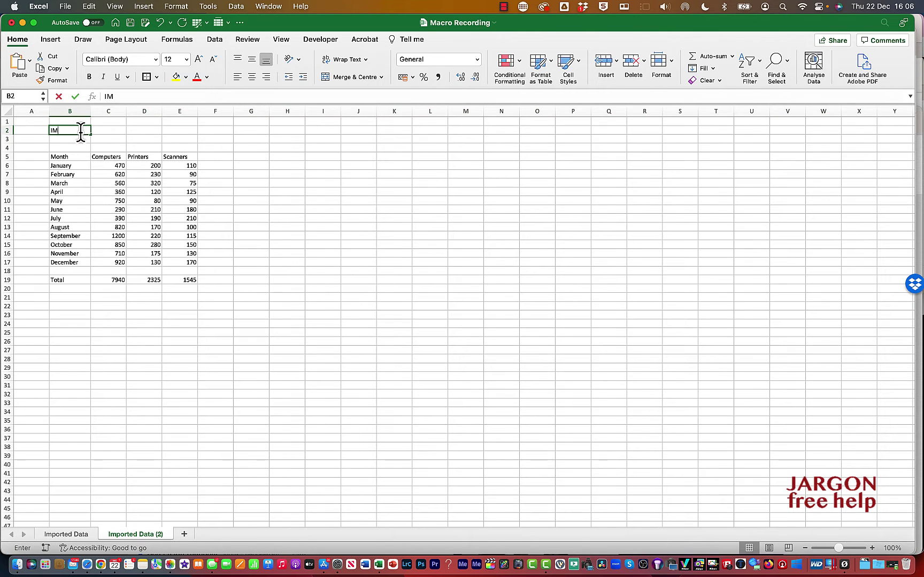
pyautogui.press('BackSpace')
pyautogui.press('BackSpace')
pyautogui.press('BackSpace')
pyautogui.press('BackSpace')
pyautogui.write('mported Sales')
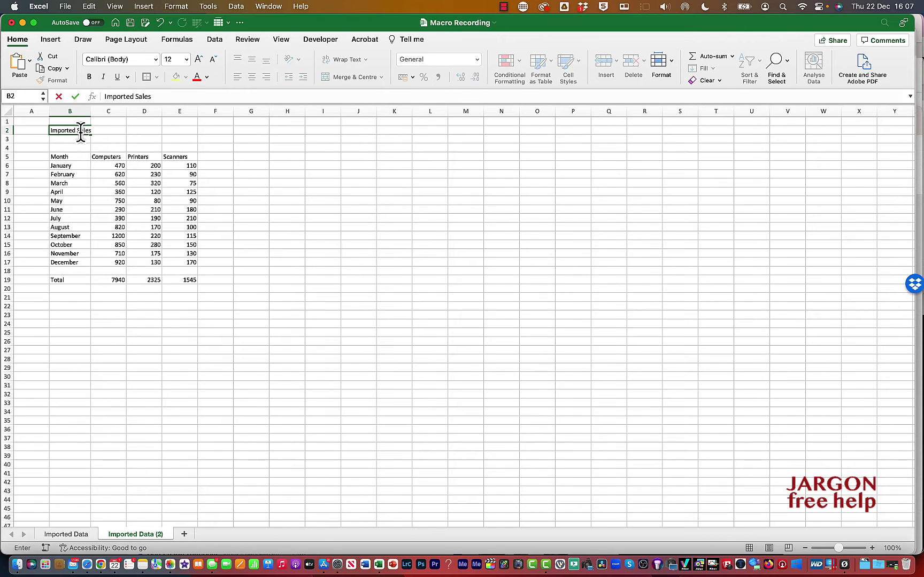
pyautogui.press('Return')
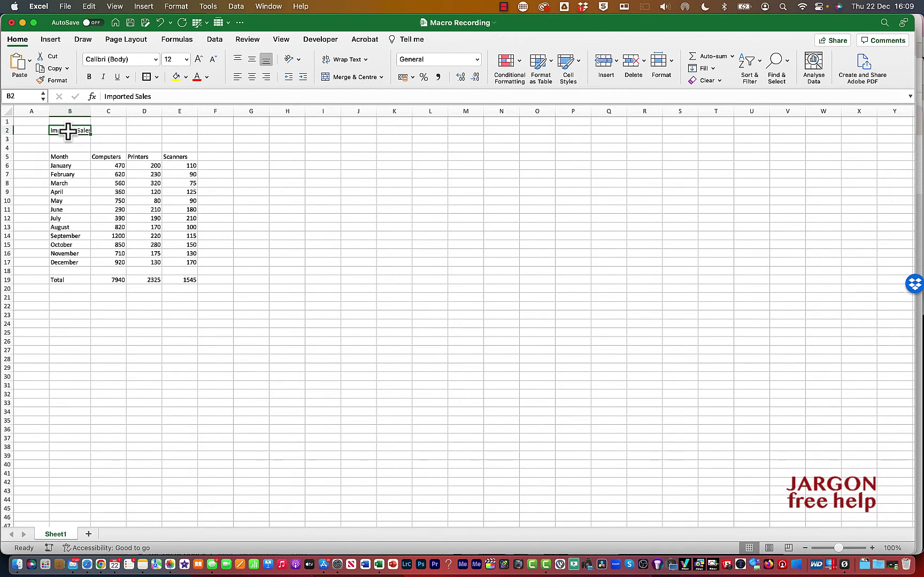
# - Run the Format_Imported_Sales macro by its assigned shortcut on the unformatted table in Sheet1
pyautogui.press('alt+super+m')
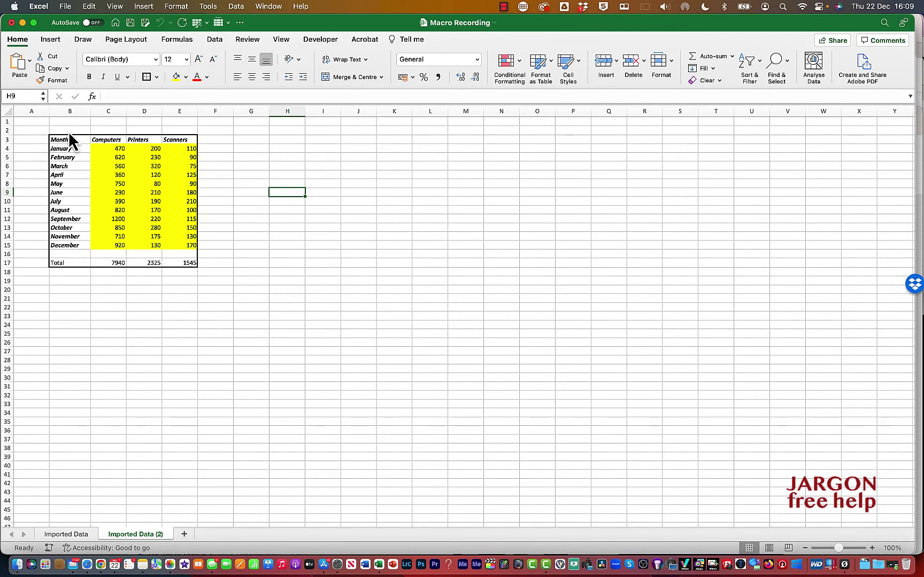
# - Save the Macro Recording workbook in the Excel folder as an Excel Macro-enabled Workbook (.xlsm), declining the macro-free format
pyautogui.click(65, 6)
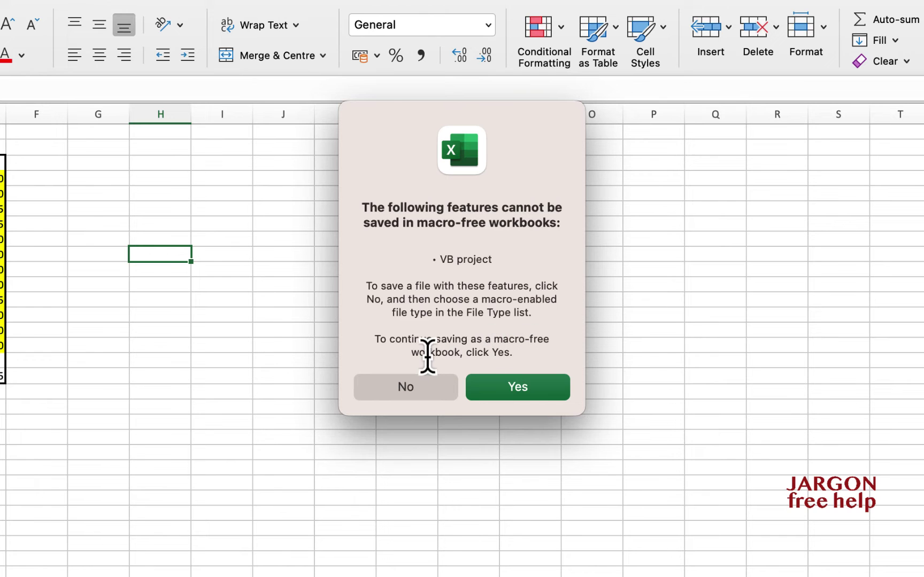
pyautogui.click(426, 388)
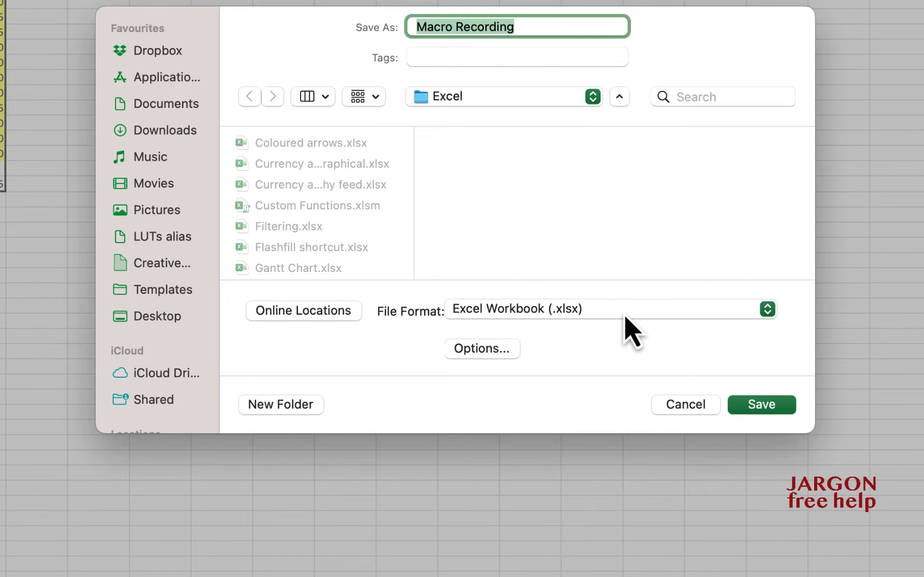
pyautogui.click(626, 319)
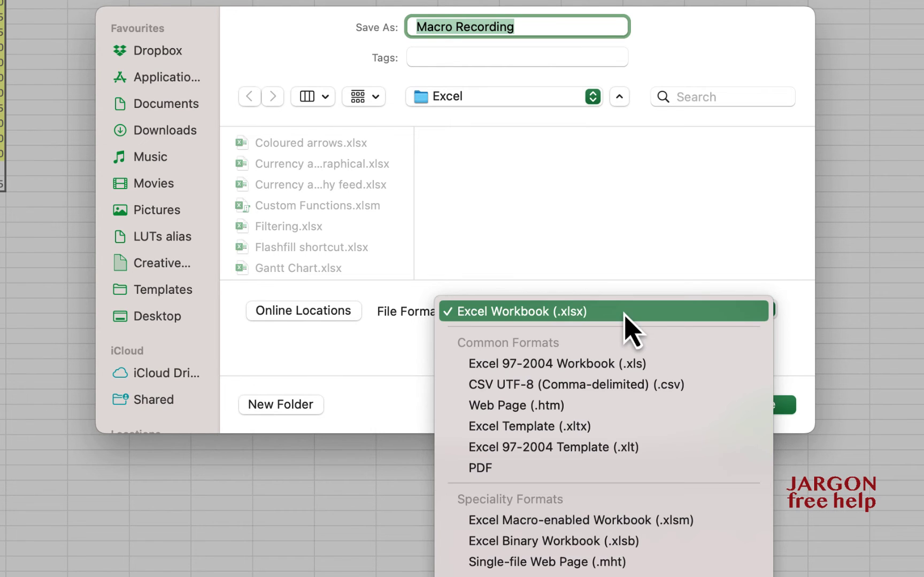
pyautogui.click(657, 526)
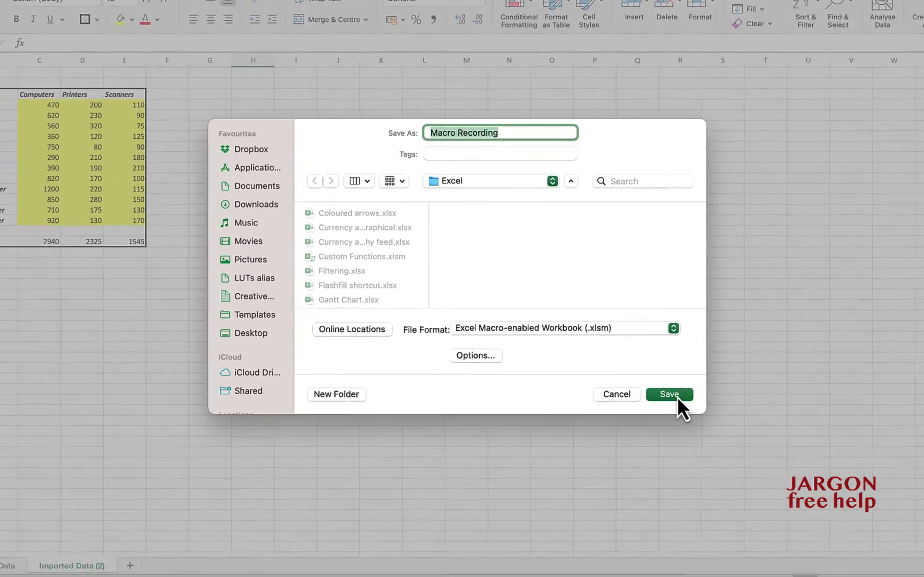
pyautogui.click(675, 396)
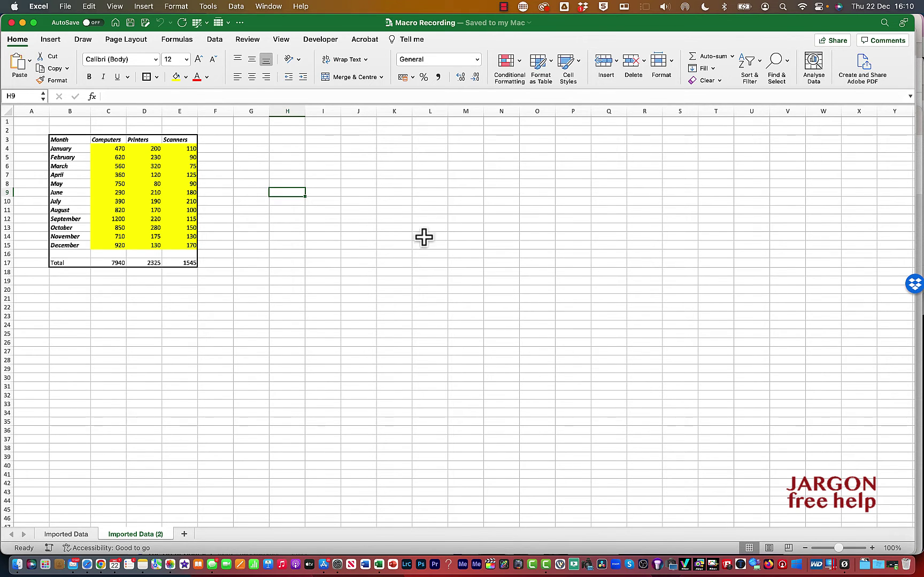
# - Create a blank workbook and reopen the most recent Macro Recording workbook with macros enabled
pyautogui.press('super+n')
pyautogui.click(65, 6)
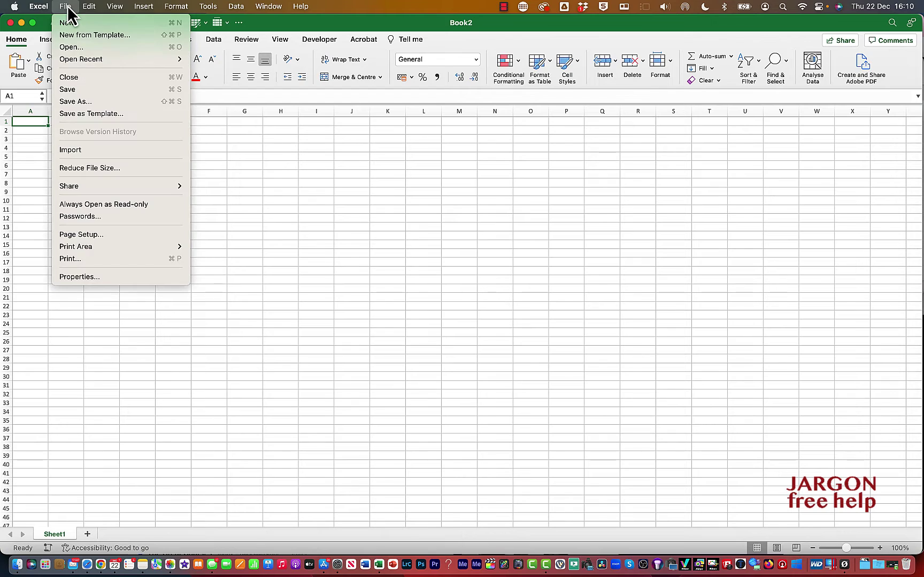
pyautogui.moveTo(86, 60)
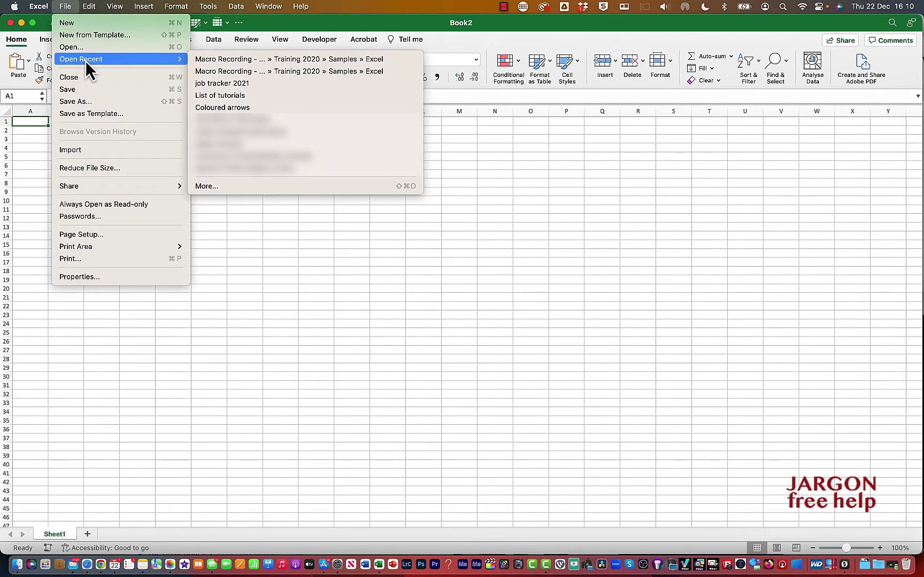
pyautogui.click(250, 61)
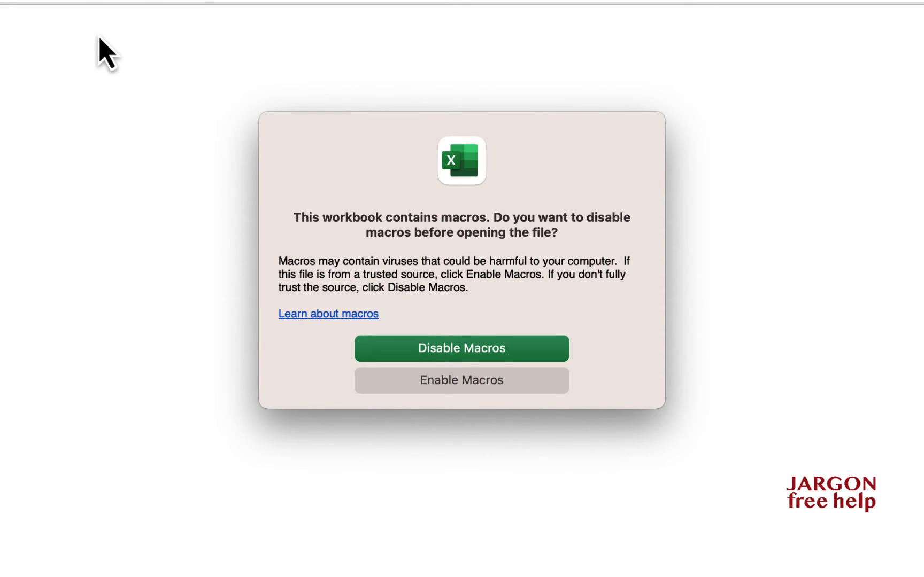
pyautogui.click(490, 392)
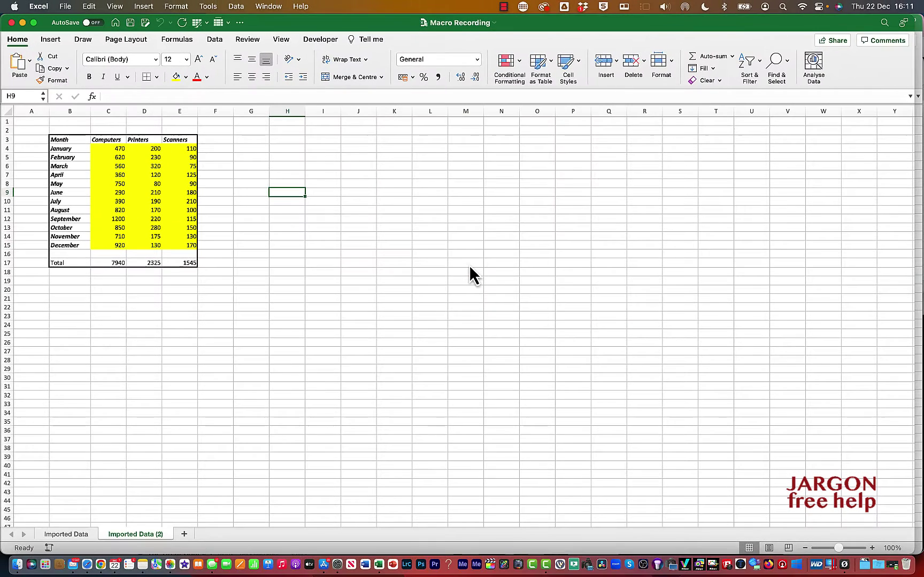
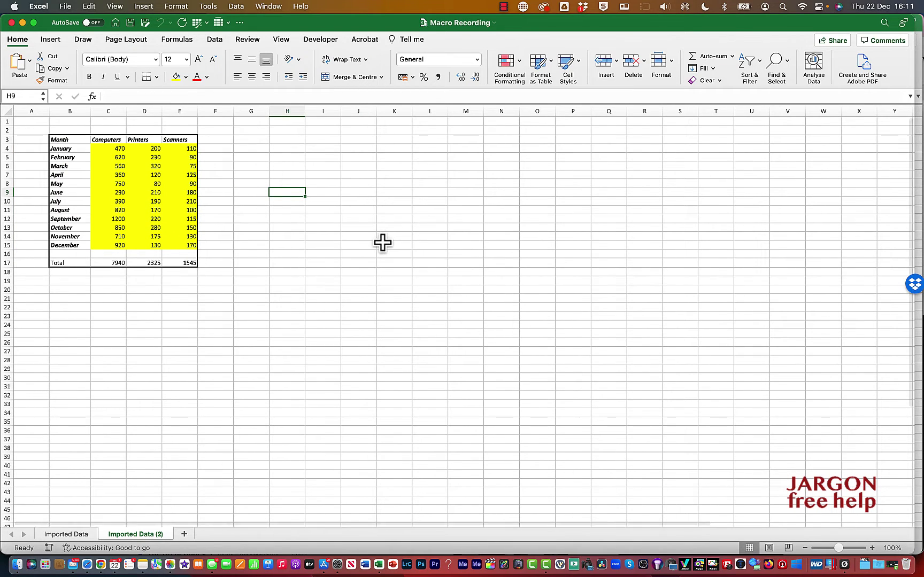
# - Add a new custom group to the Home tab in Excel's ribbon preferences
pyautogui.hscroll(1, 406, 243)
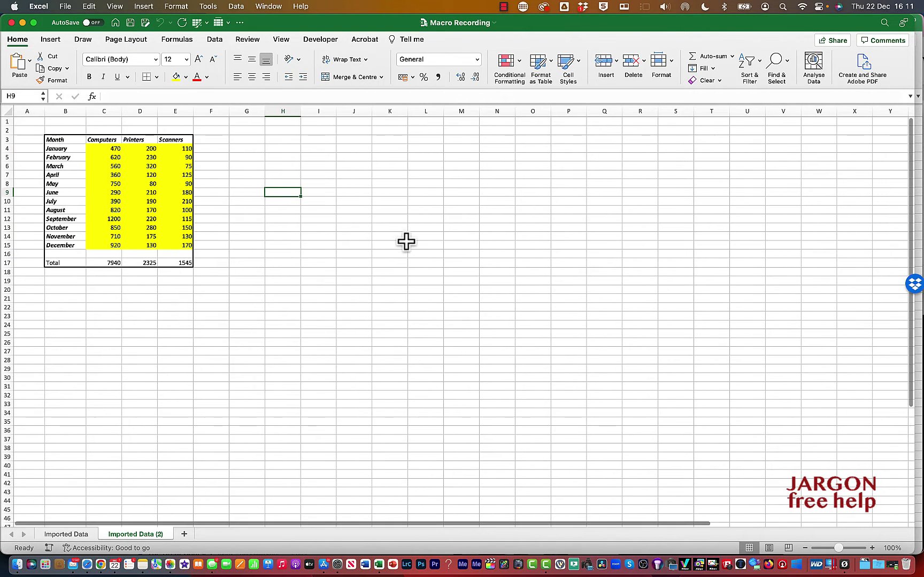
pyautogui.click(39, 6)
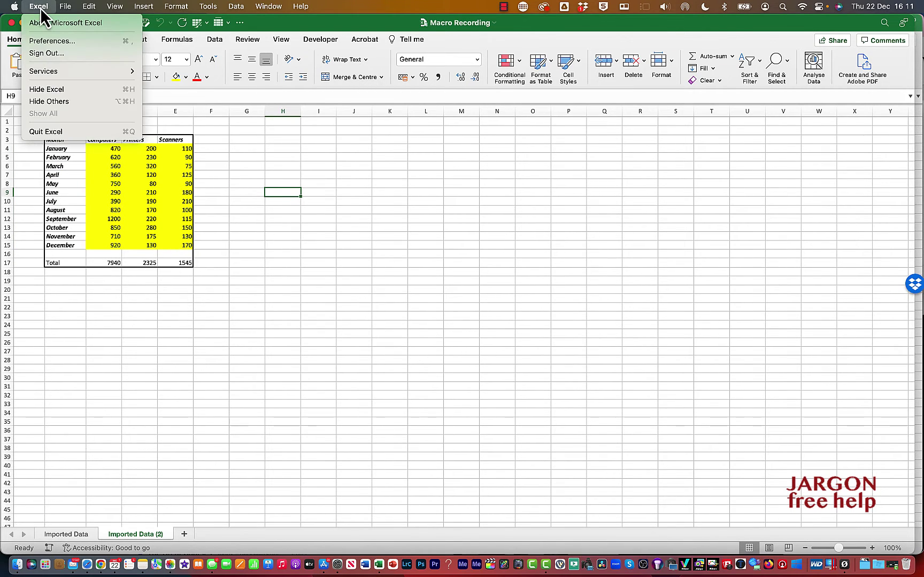
pyautogui.click(53, 42)
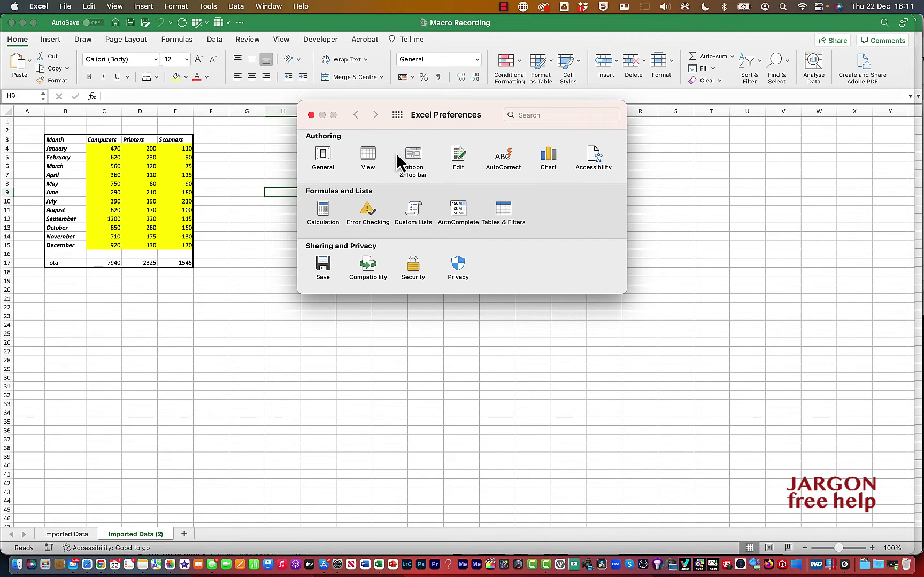
pyautogui.click(415, 156)
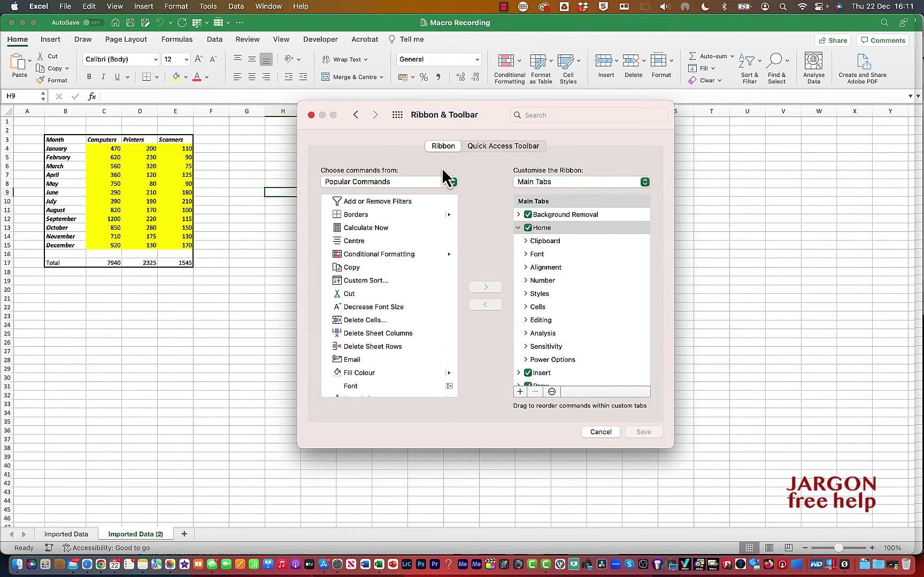
pyautogui.scroll(-5, 575, 273)
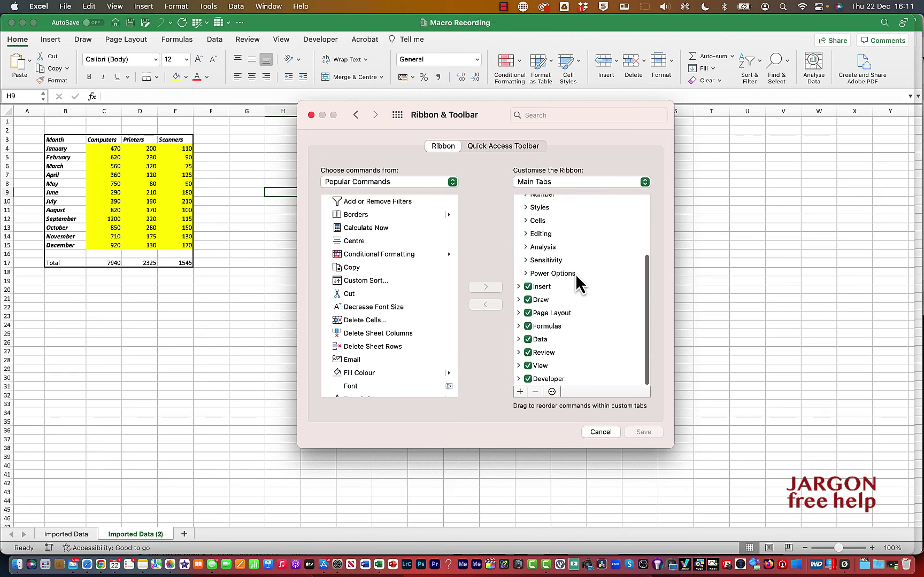
pyautogui.scroll(5, 575, 274)
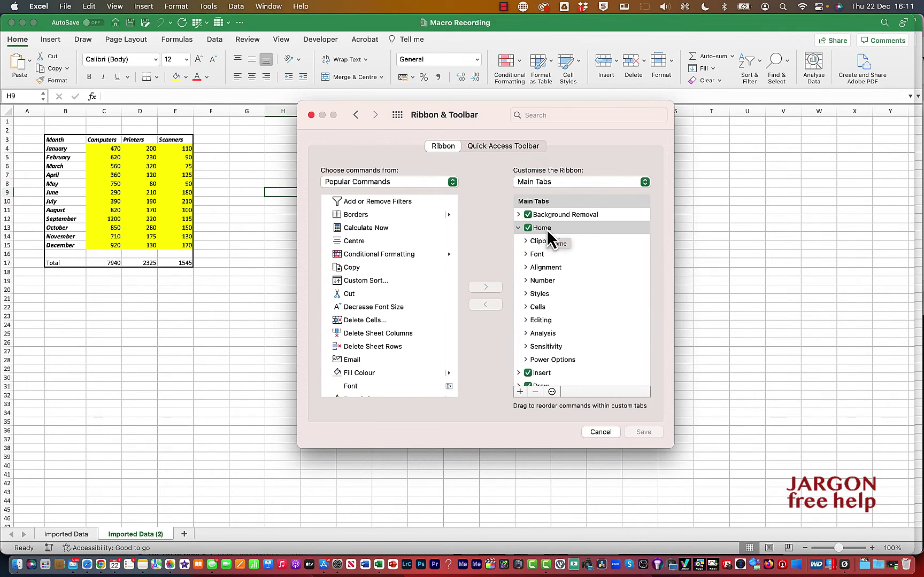
pyautogui.click(520, 393)
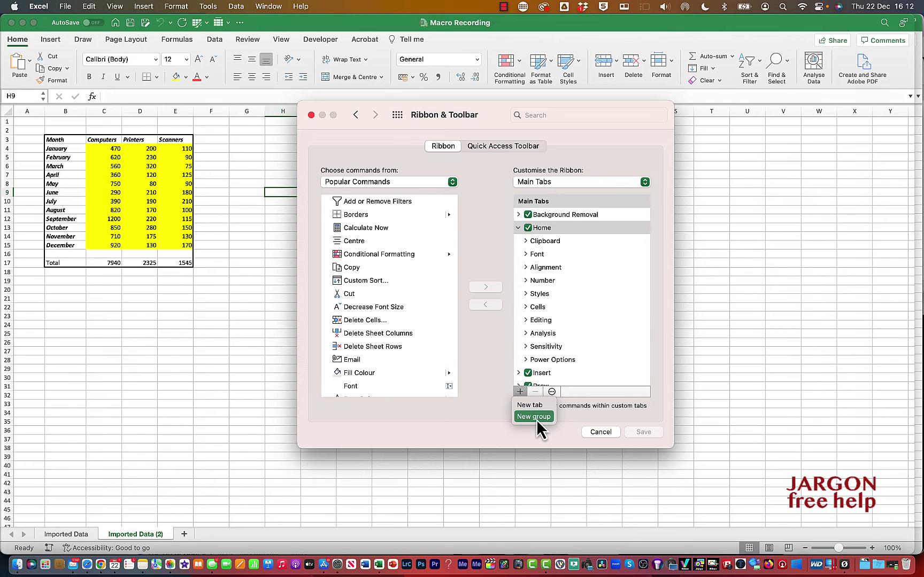
pyautogui.click(534, 417)
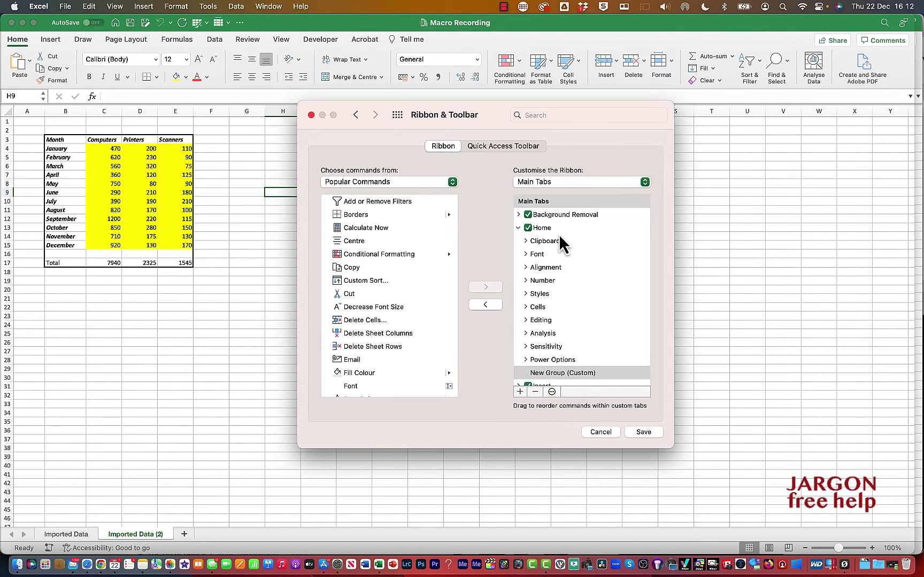
# - Rename the new custom group under Home as Macros
pyautogui.click(552, 392)
pyautogui.click(567, 406)
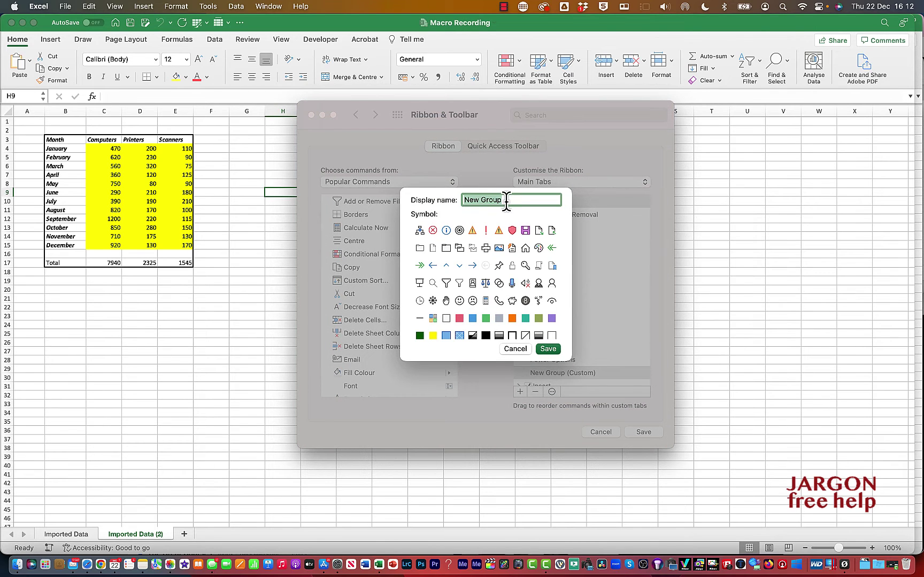
pyautogui.write('Macros')
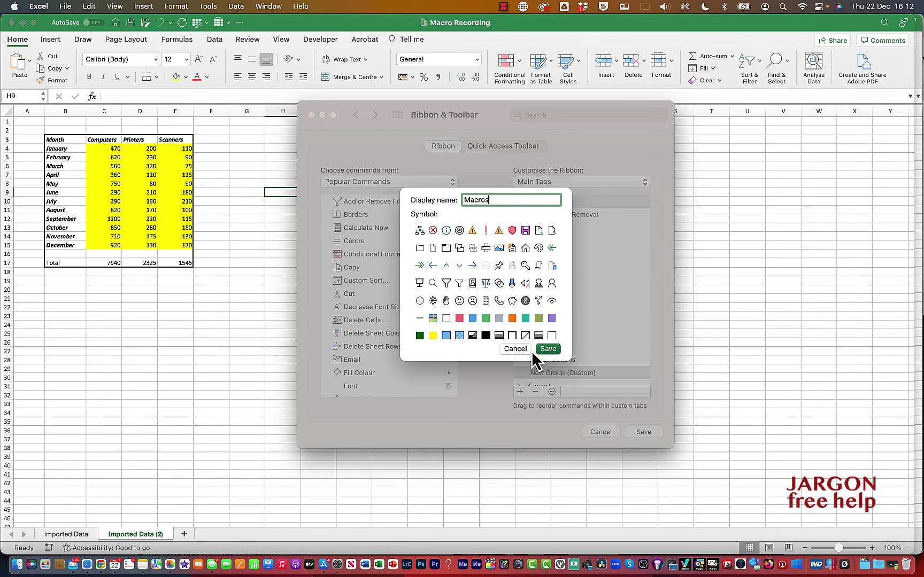
pyautogui.click(549, 350)
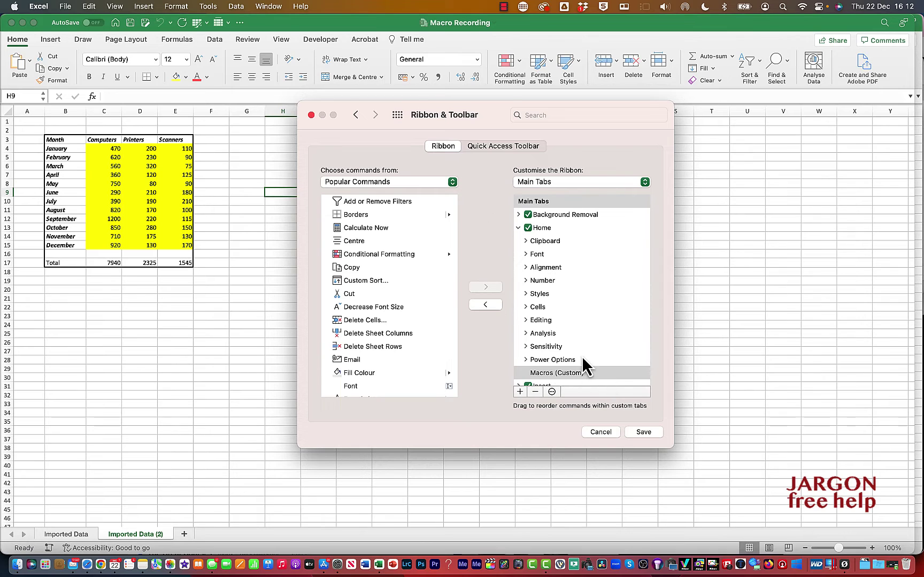
# - Add the Format_Imported_Sales macro to the custom Macros group, save the ribbon customisation and close the preferences
pyautogui.scroll(-2, 583, 359)
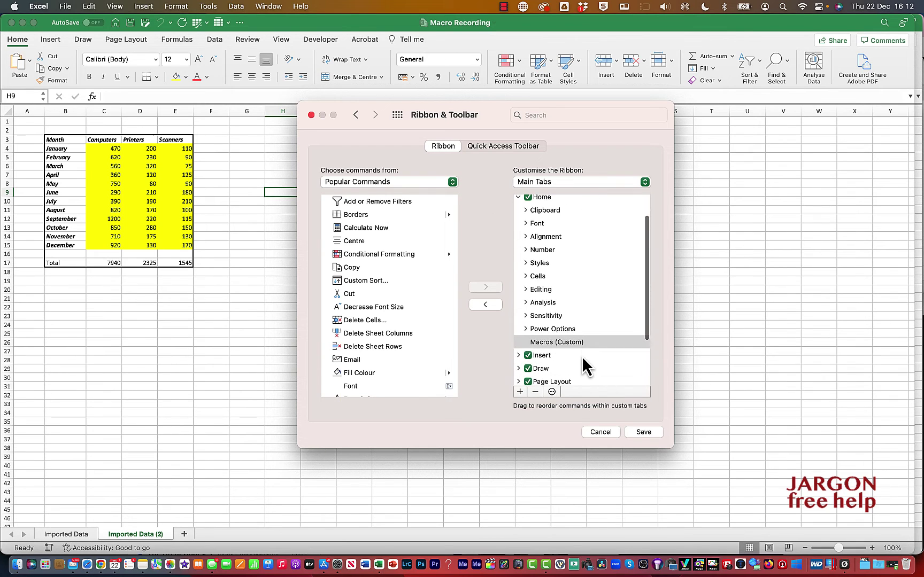
pyautogui.click(453, 183)
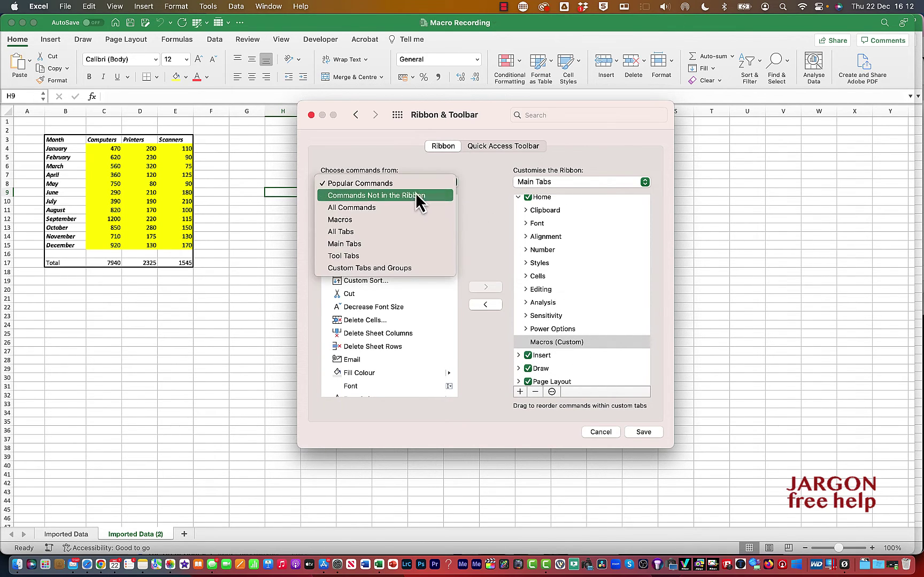
pyautogui.click(397, 223)
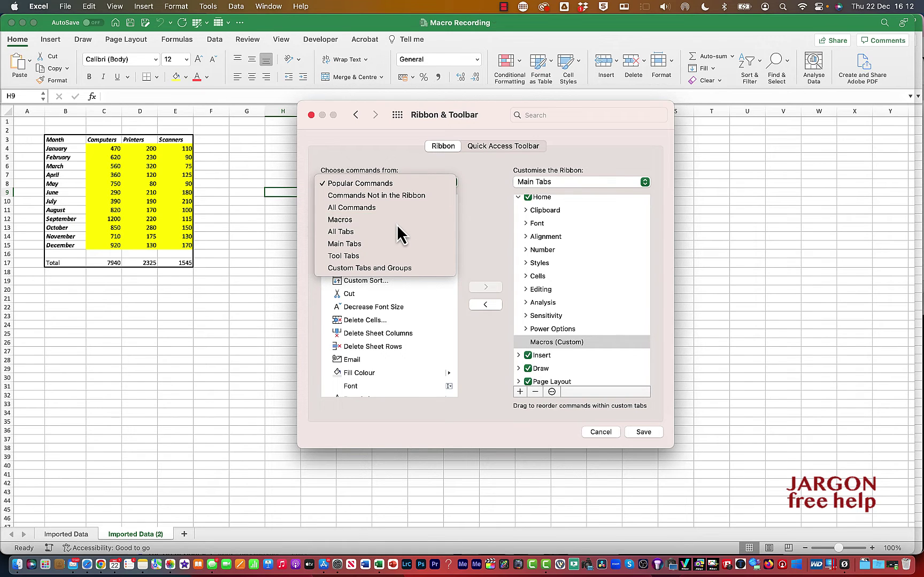
pyautogui.click(367, 202)
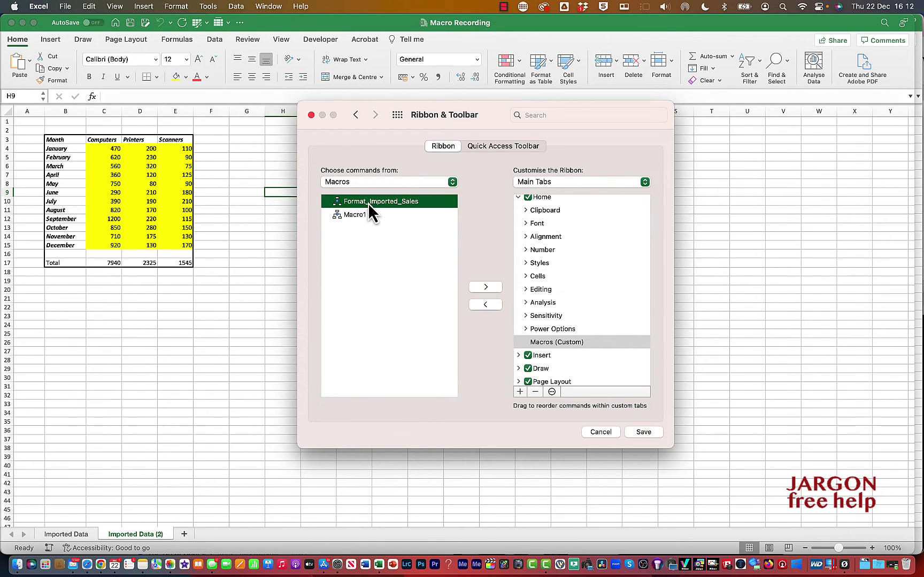
pyautogui.click(484, 288)
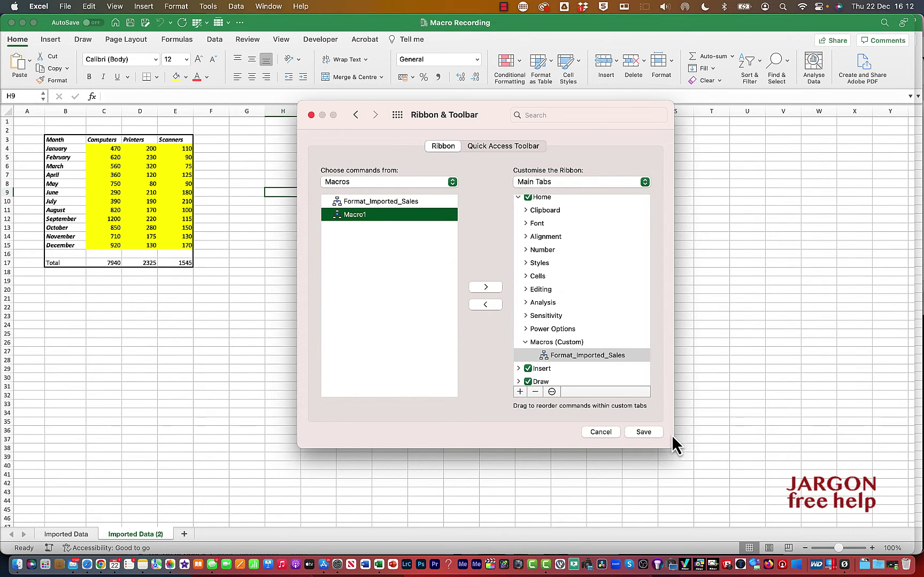
pyautogui.click(653, 434)
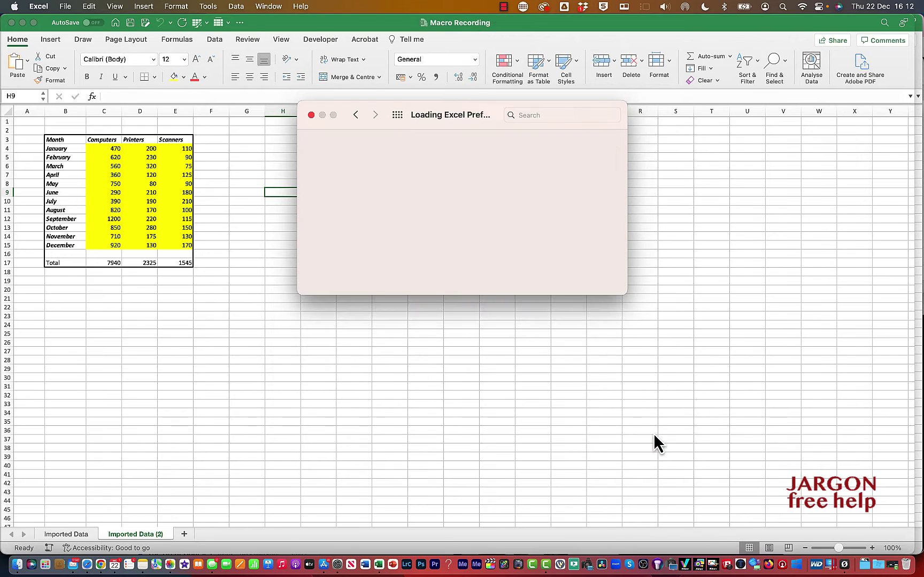
pyautogui.click(311, 115)
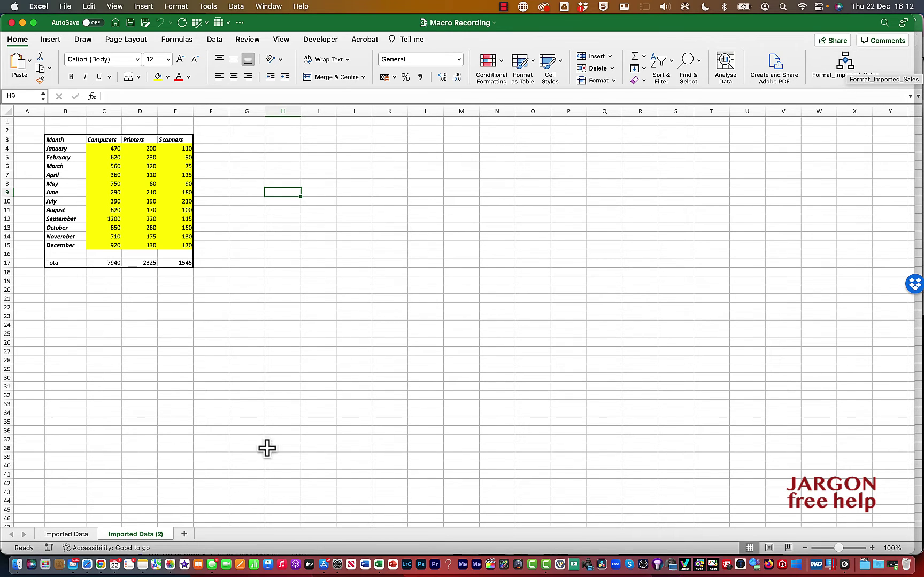
# - Check the Imported Data sheet and permanently delete the Imported Data (2) sheet
pyautogui.click(78, 535)
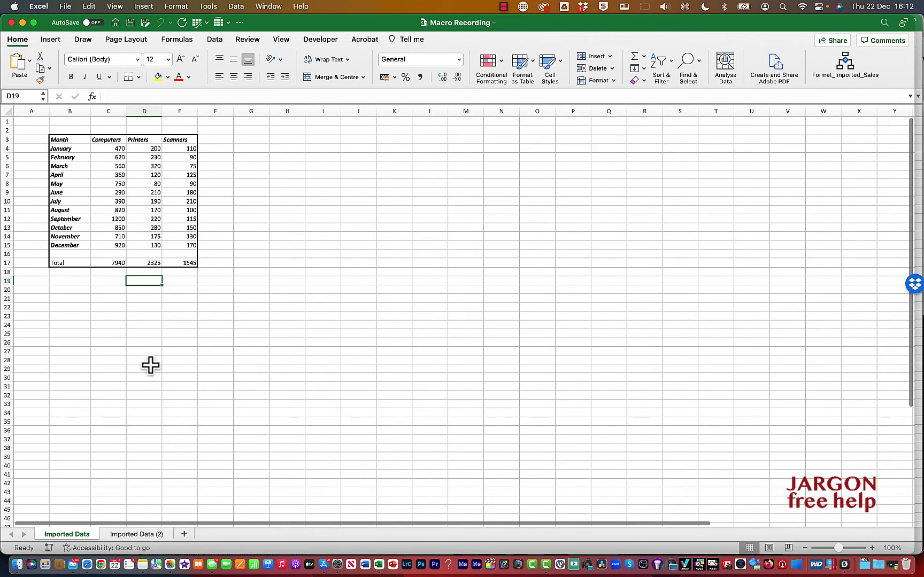
pyautogui.click(119, 534)
pyautogui.rightClick(120, 535)
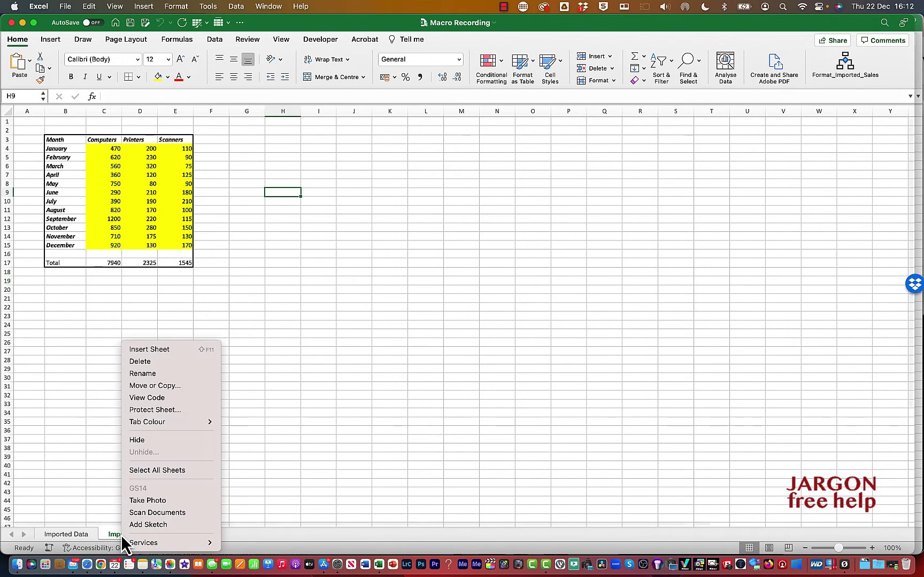
pyautogui.click(164, 362)
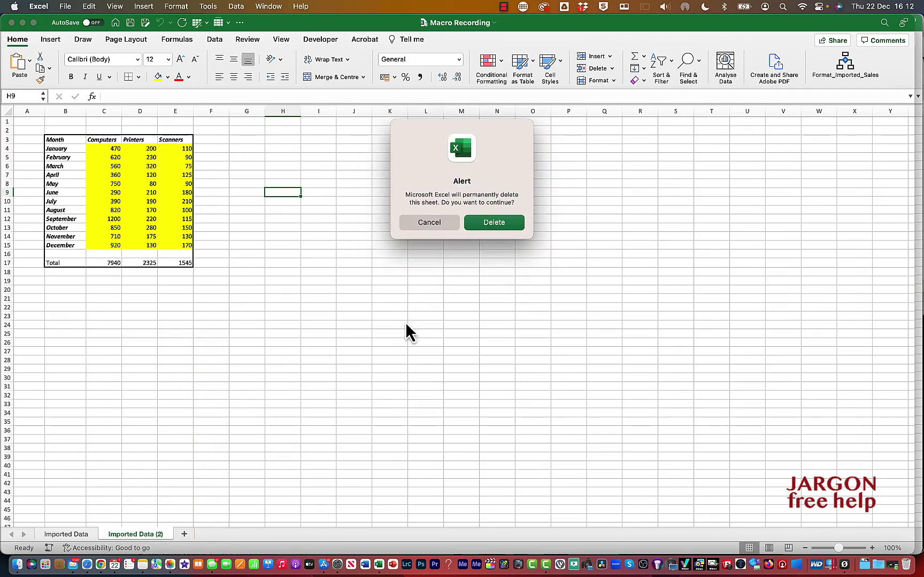
pyautogui.click(492, 223)
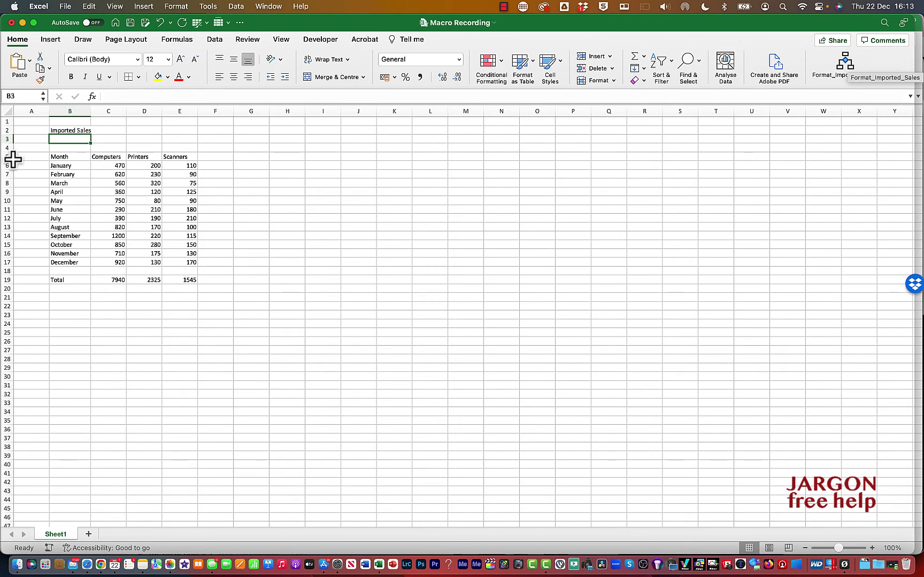
# - Run the Format_Imported_Sales macro from its custom ribbon command with cell B2 of Sheet1 selected
pyautogui.click(65, 130)
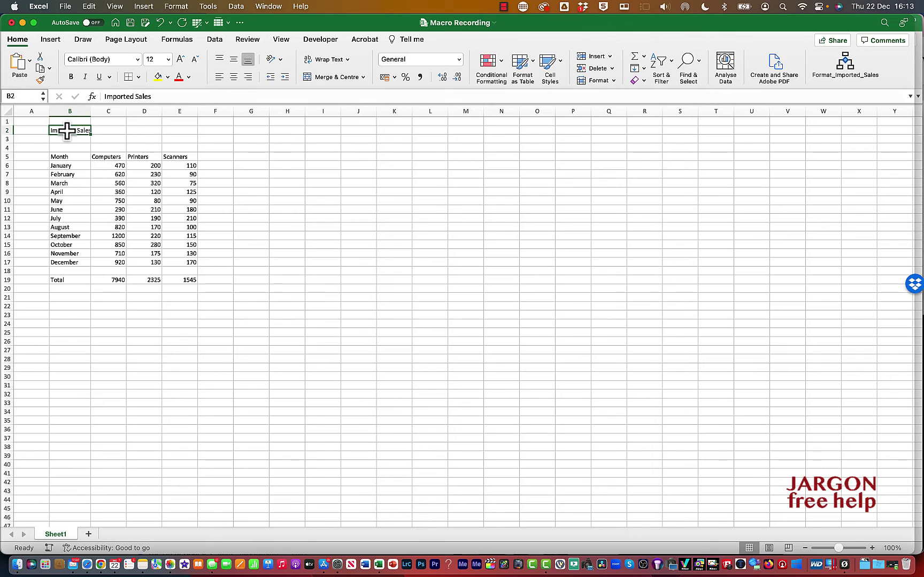
pyautogui.click(845, 71)
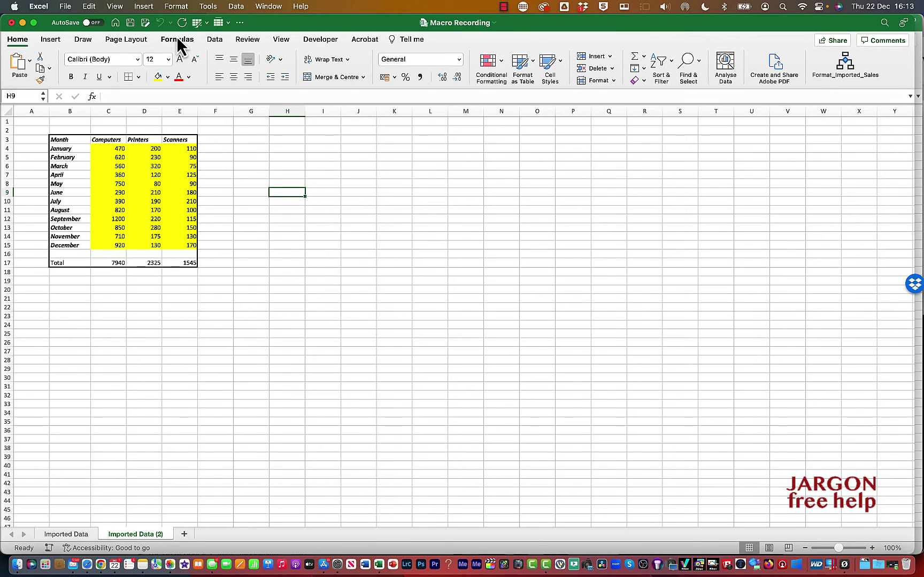
# - Add a new custom ribbon tab after Home in the Ribbon & Toolbar preferences
pyautogui.click(66, 6)
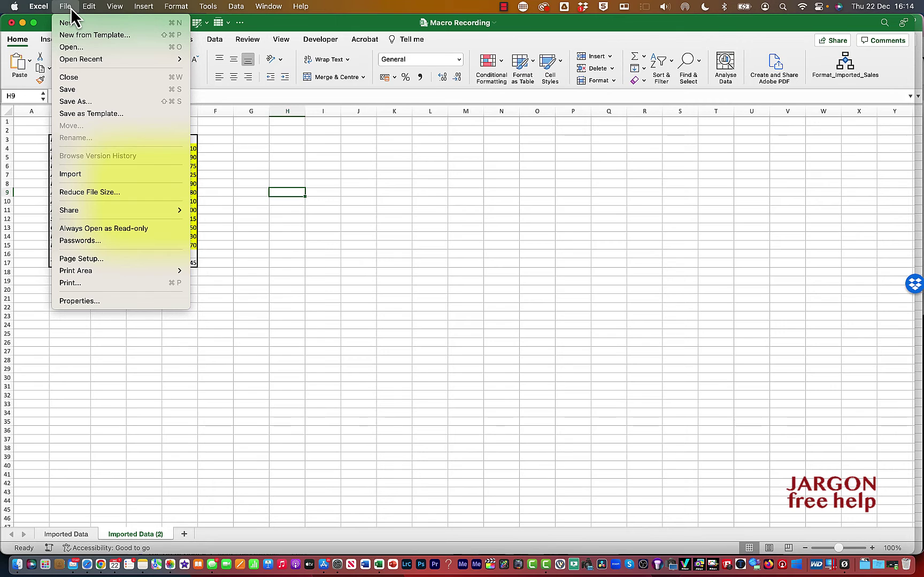
pyautogui.moveTo(45, 7)
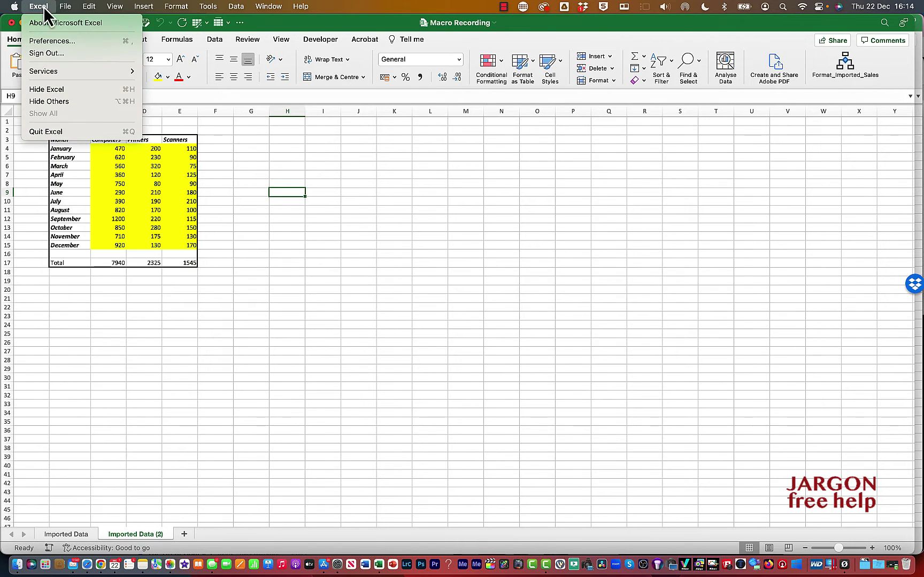
pyautogui.click(44, 43)
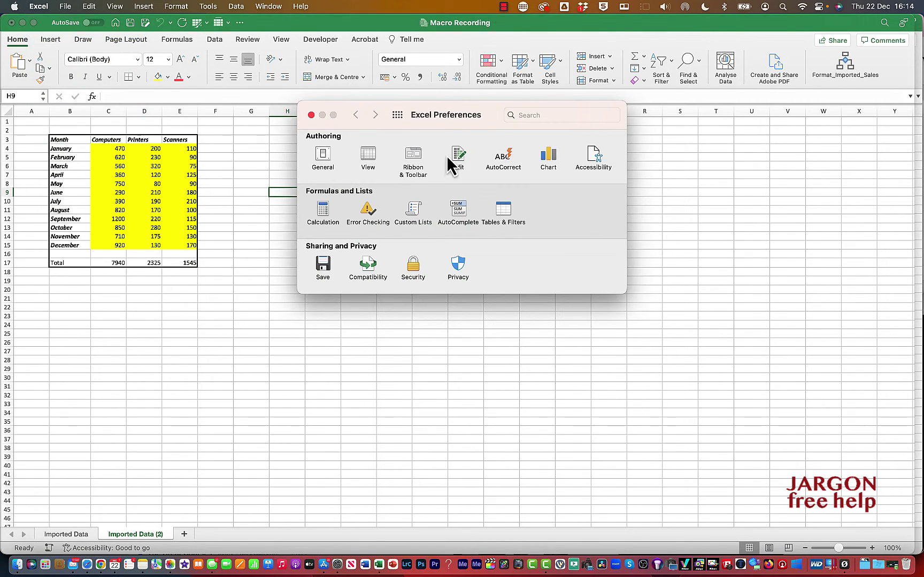
pyautogui.click(417, 161)
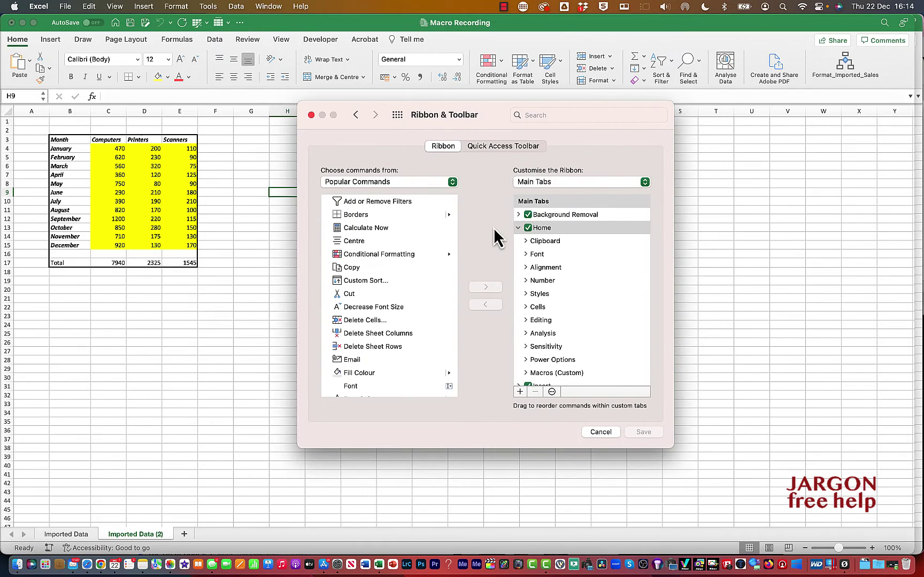
pyautogui.click(520, 393)
pyautogui.click(530, 407)
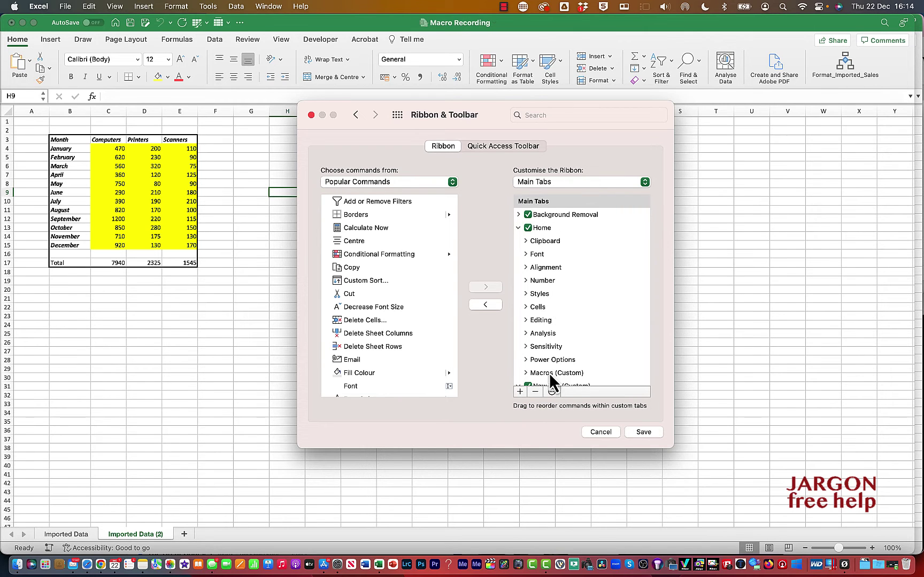
# - Rename the new custom ribbon tab as My Macros
pyautogui.scroll(-5, 556, 356)
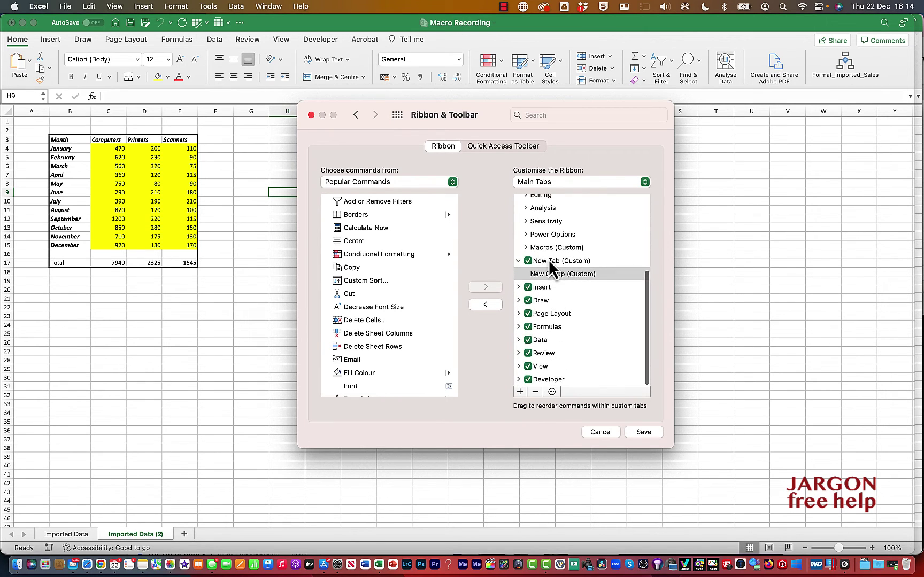
pyautogui.click(548, 260)
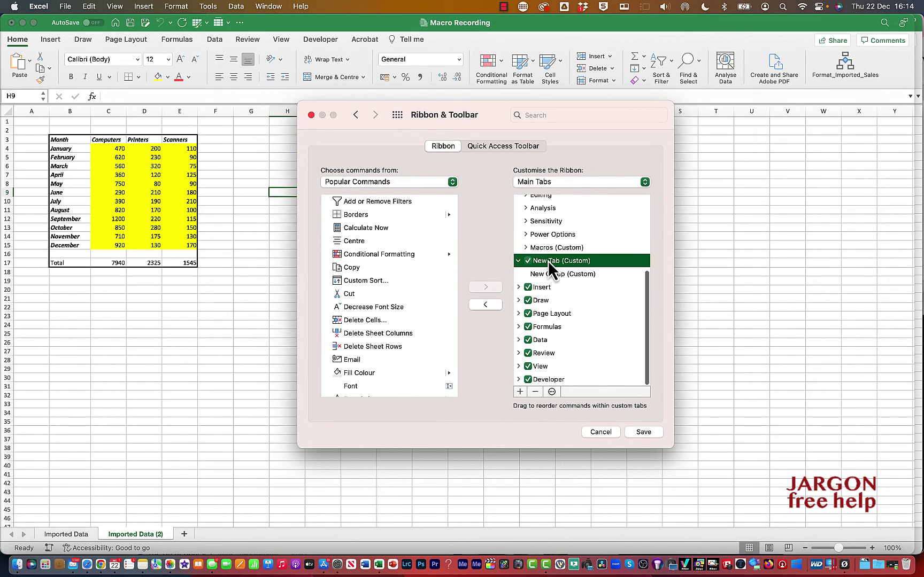
pyautogui.click(551, 392)
pyautogui.click(563, 405)
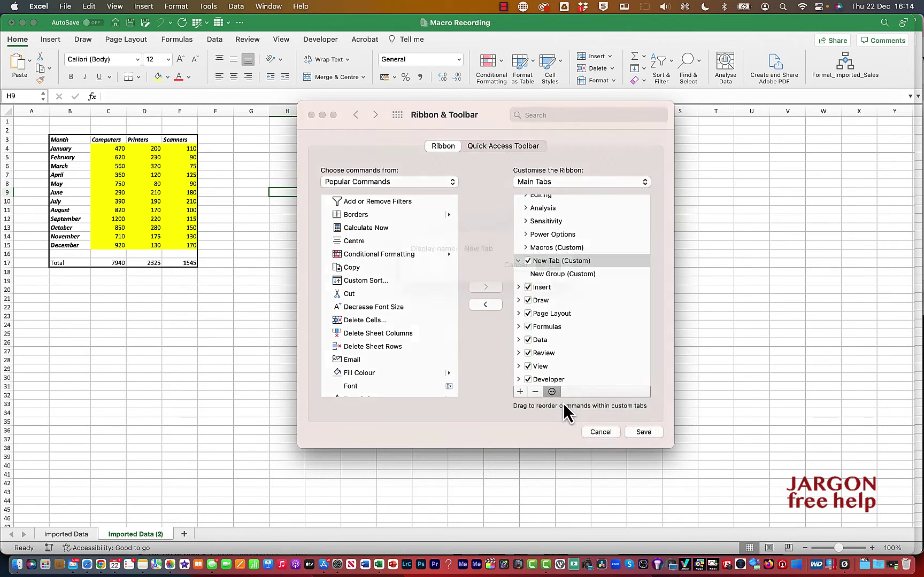
pyautogui.write('My Macros')
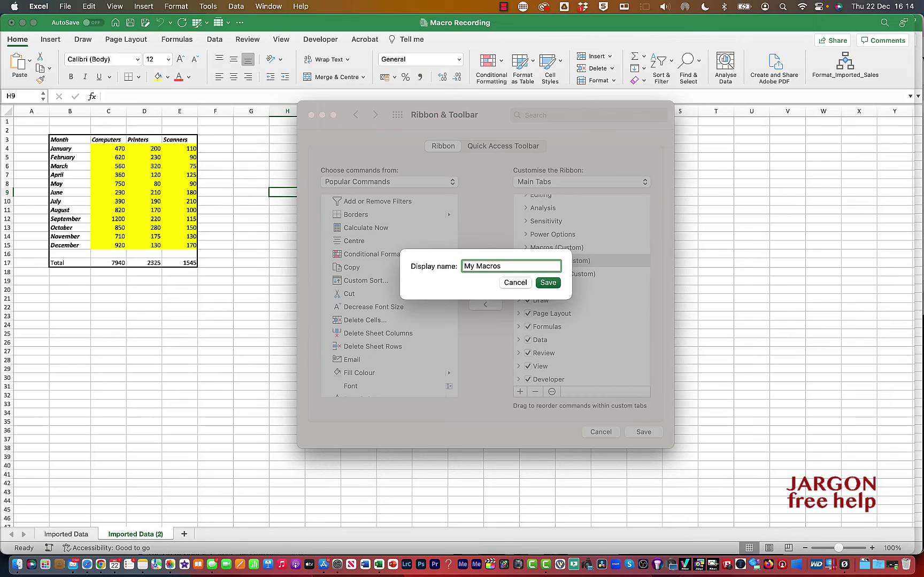
pyautogui.press('Return')
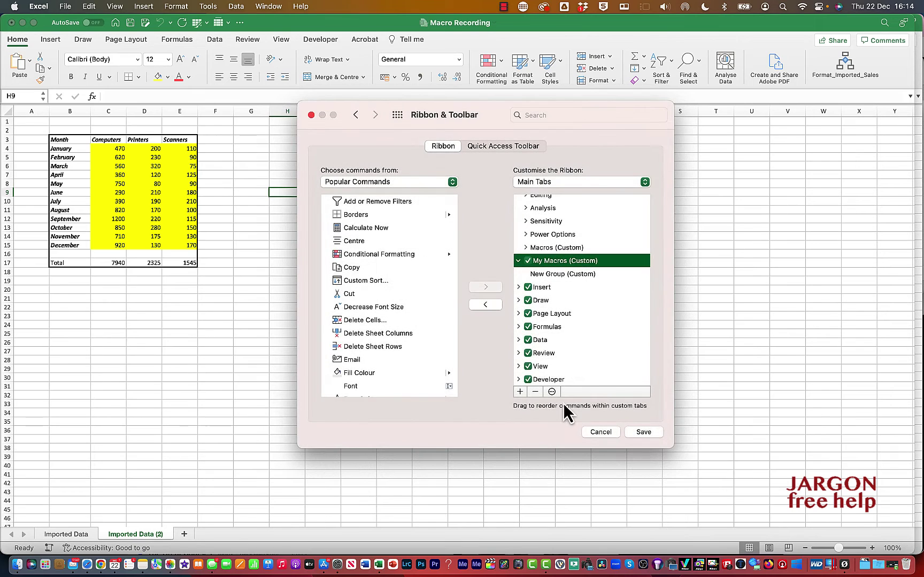
# - Rename the new custom group under My Macros as Formatting
pyautogui.click(555, 274)
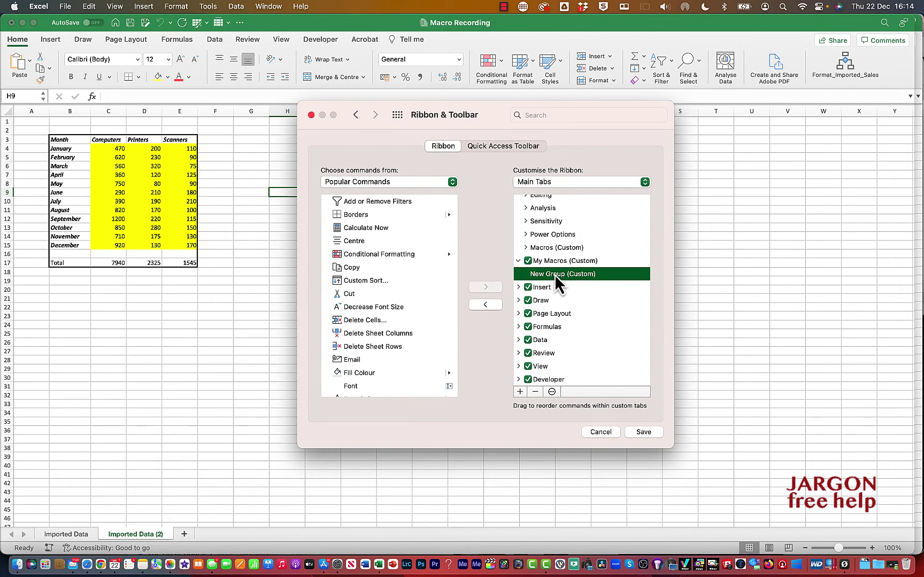
pyautogui.click(552, 392)
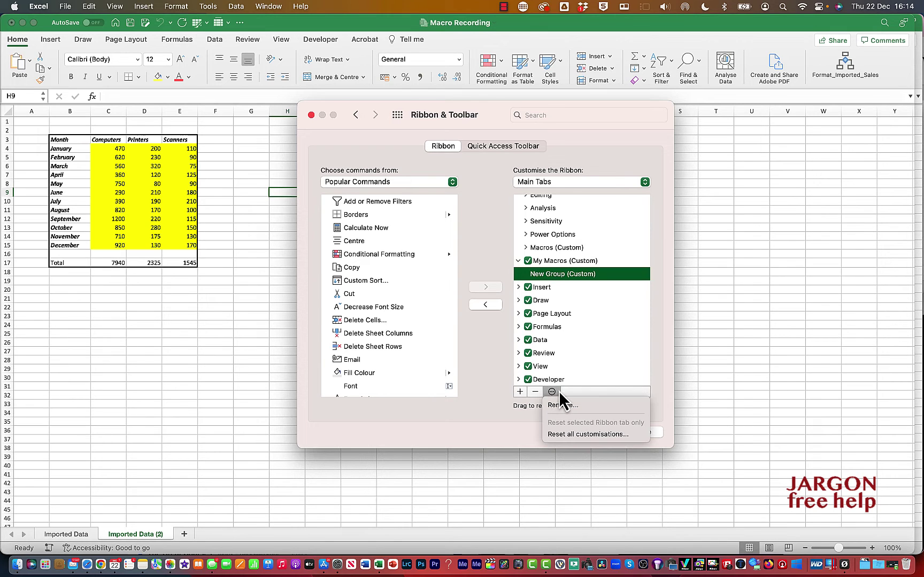
pyautogui.click(563, 406)
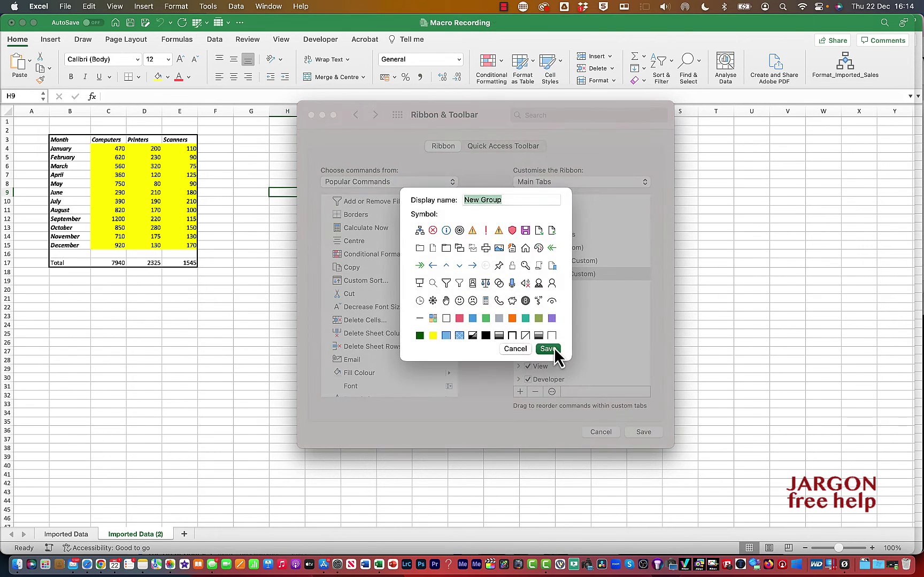
pyautogui.write('Formatting')
pyautogui.click(548, 348)
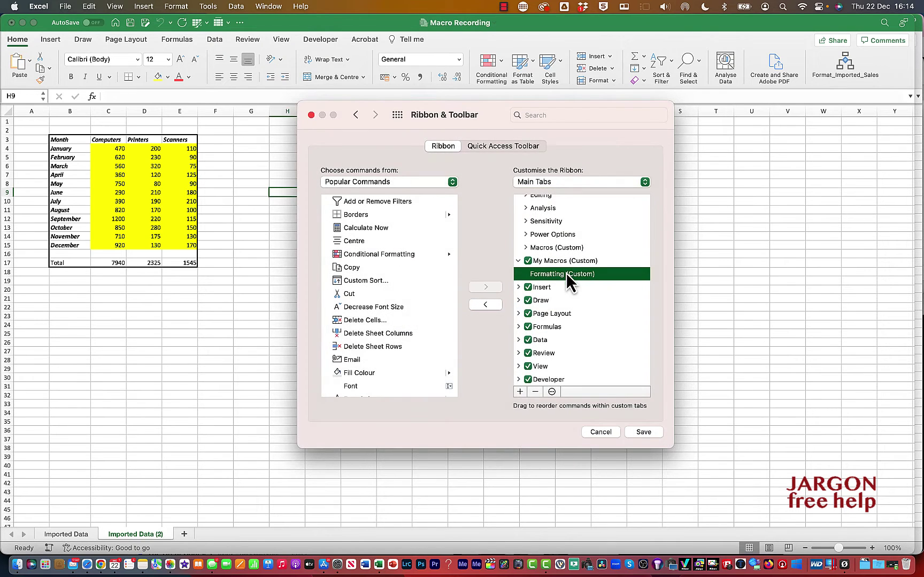
# - Add the Format_Imported_Sales macro from the Macros command category to the custom Formatting group
pyautogui.click(407, 184)
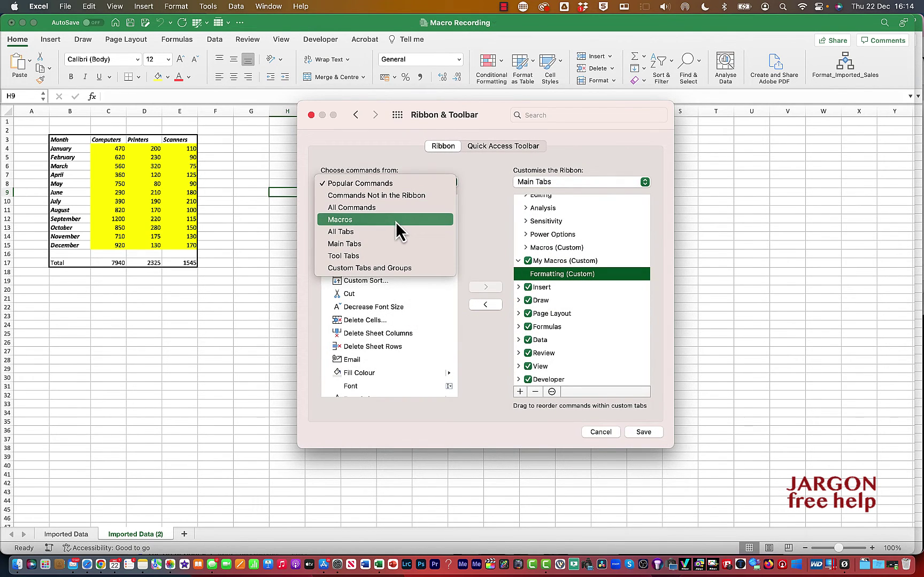
pyautogui.click(395, 220)
pyautogui.click(398, 206)
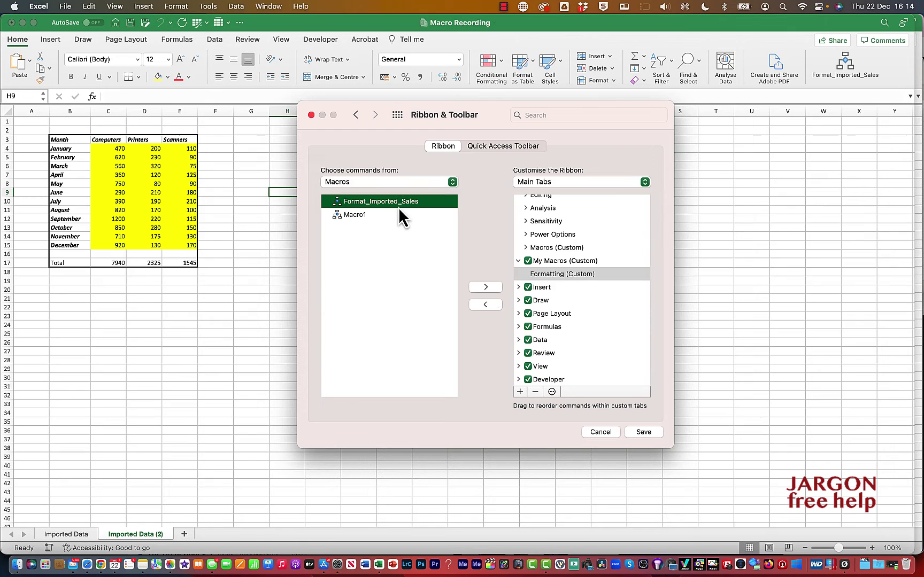
pyautogui.click(491, 288)
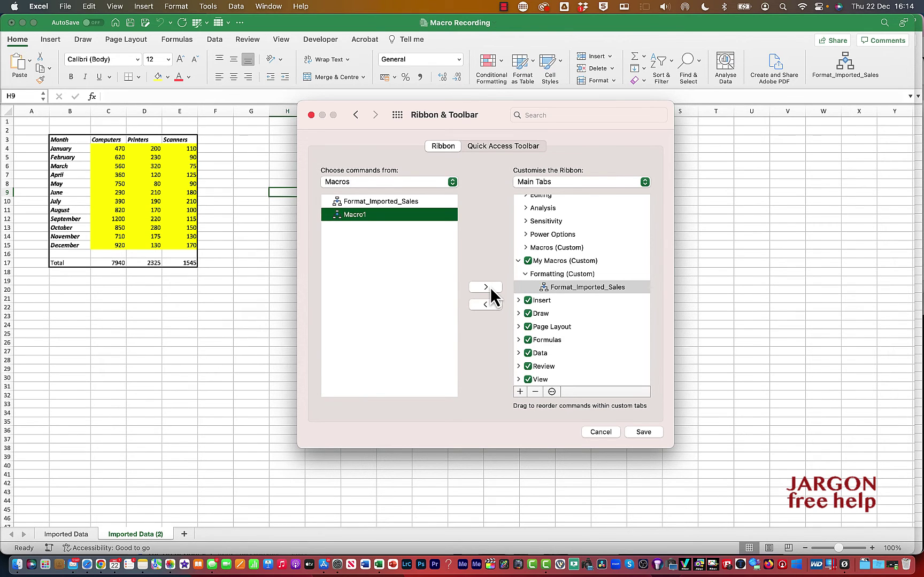
# - Save the ribbon customisation, close the preferences and display the My Macros ribbon tab
pyautogui.click(647, 432)
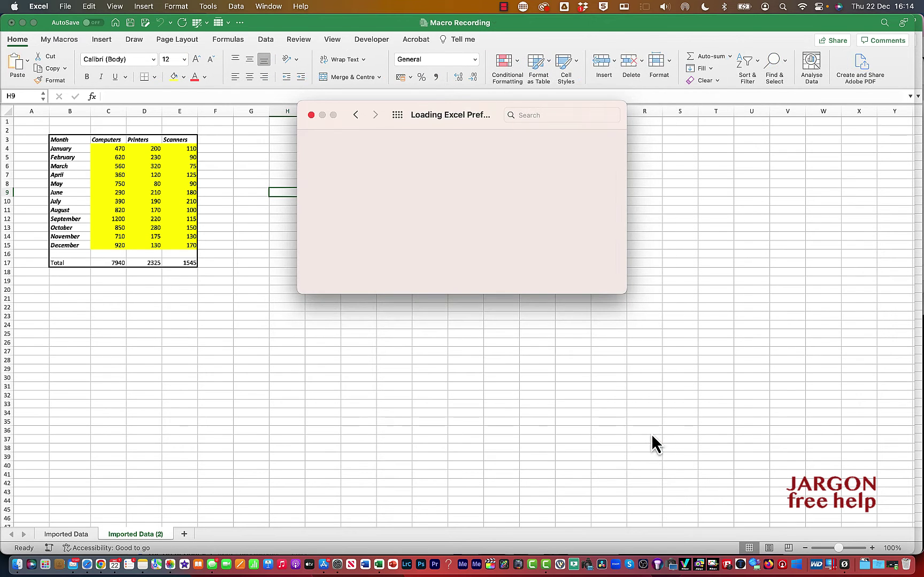
pyautogui.click(310, 115)
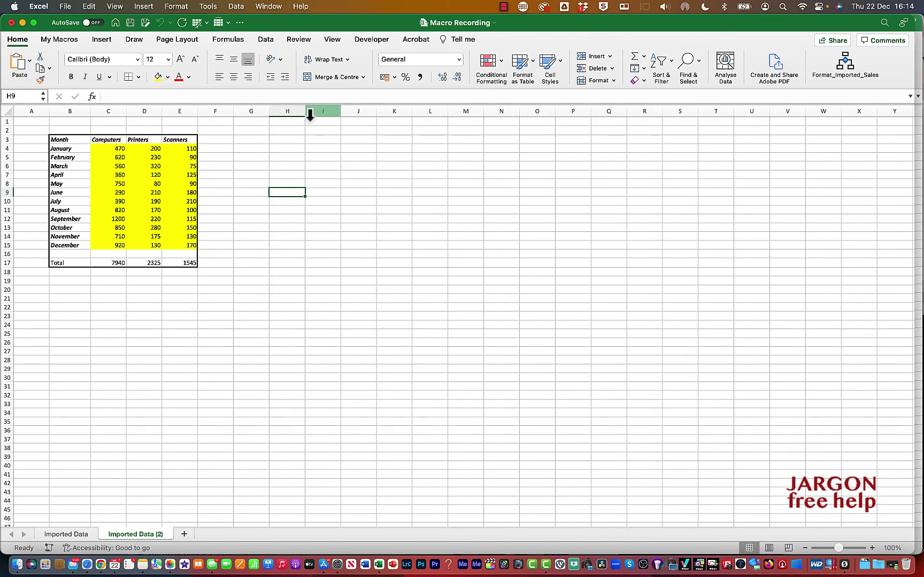
pyautogui.click(75, 41)
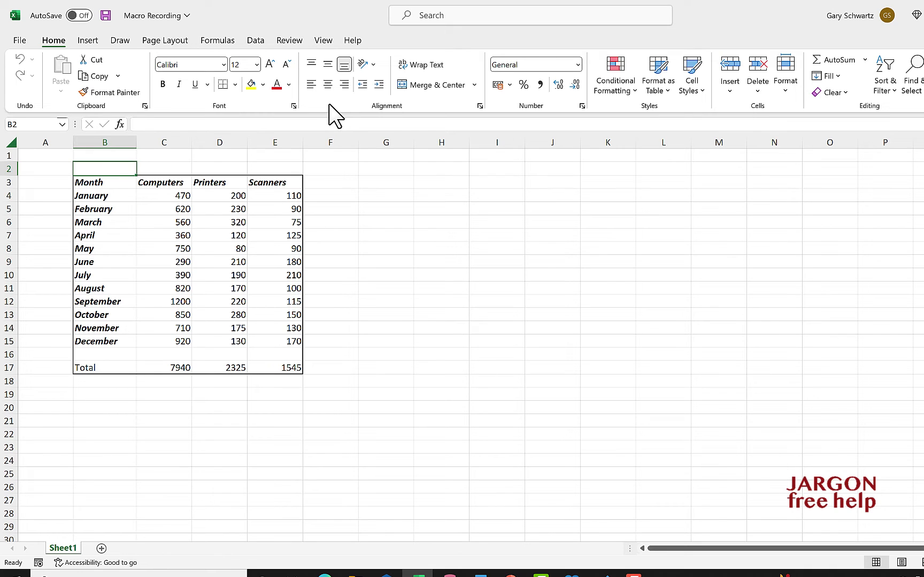
# - Switch to Excel for Windows and add a new custom tab after Home in the ribbon customisation options
pyautogui.rightClick(330, 104)
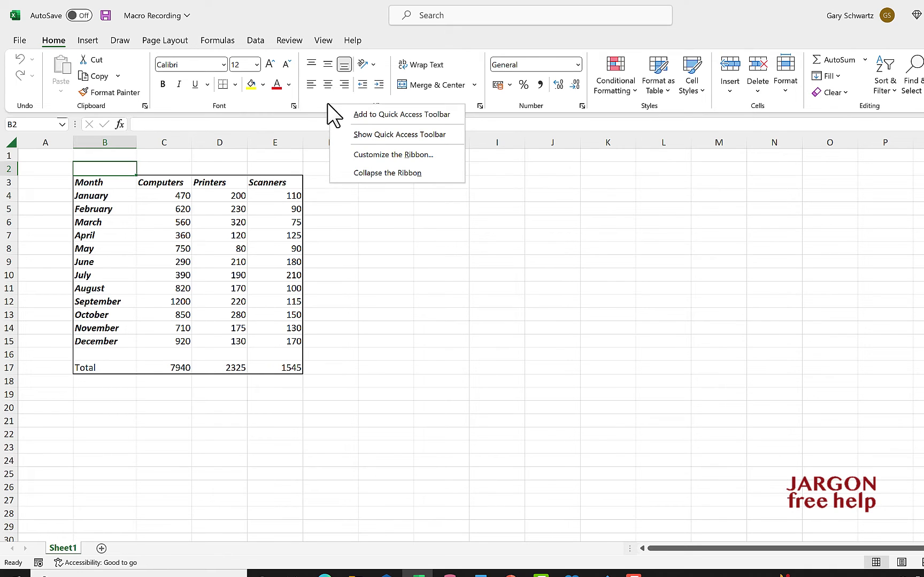
pyautogui.click(417, 156)
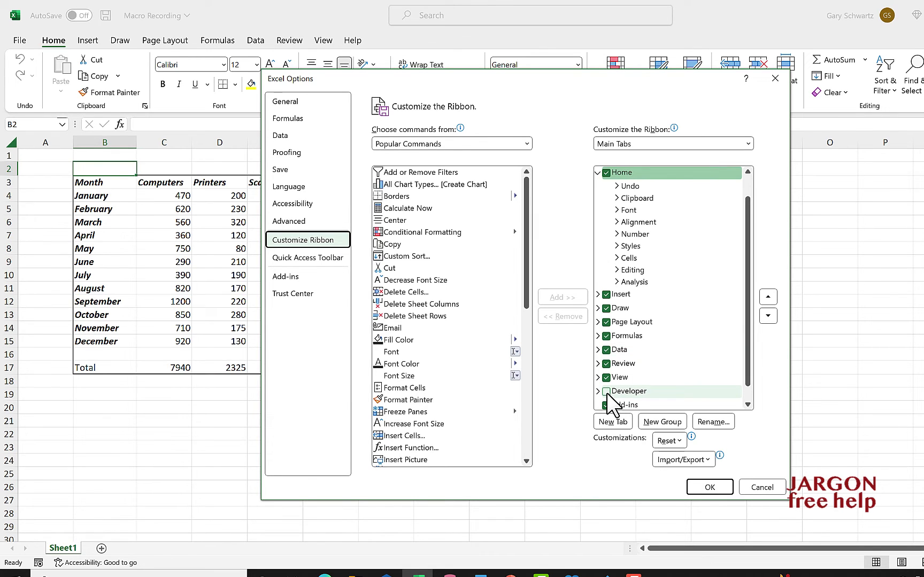
pyautogui.click(620, 422)
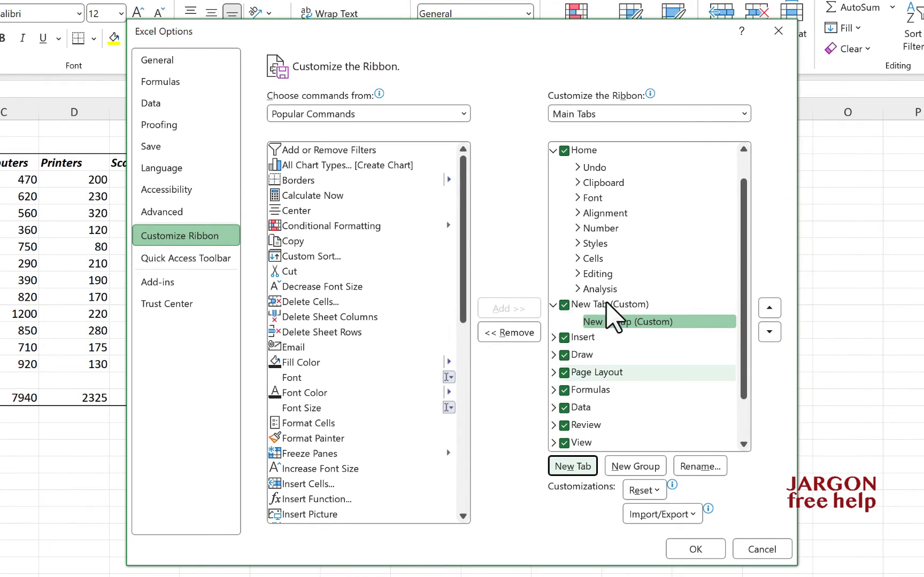
# - Move the new custom tab down the Main Tabs order so it sits directly after View
pyautogui.click(580, 305)
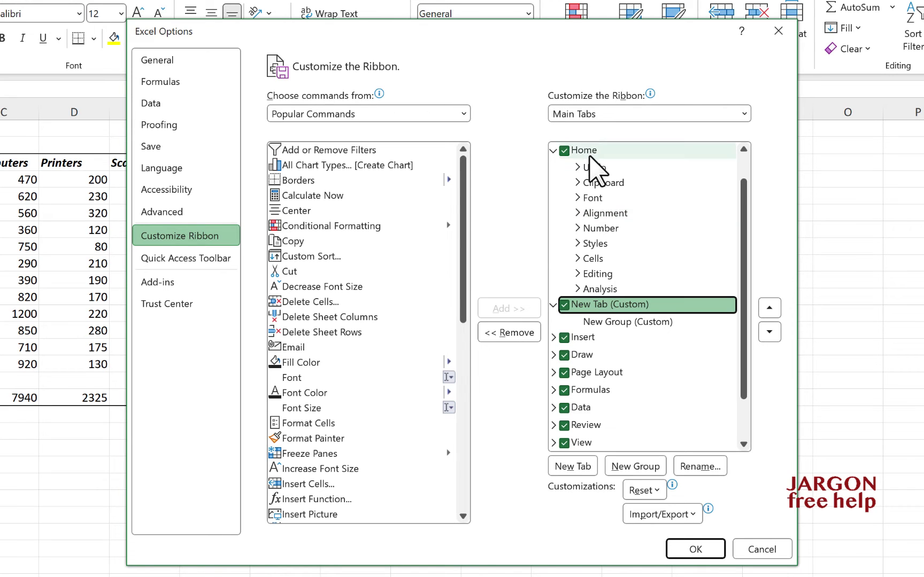
pyautogui.click(769, 332)
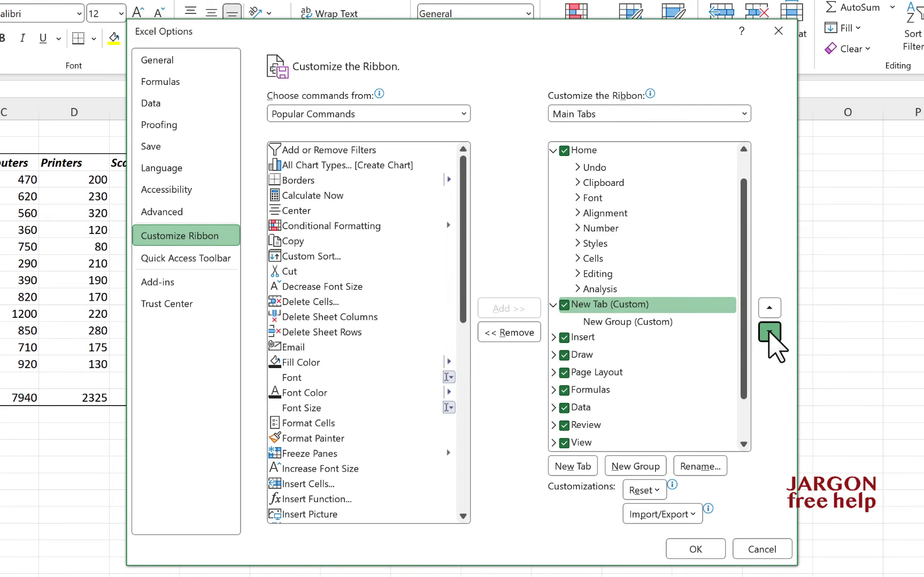
pyautogui.click(769, 332)
pyautogui.click(770, 332)
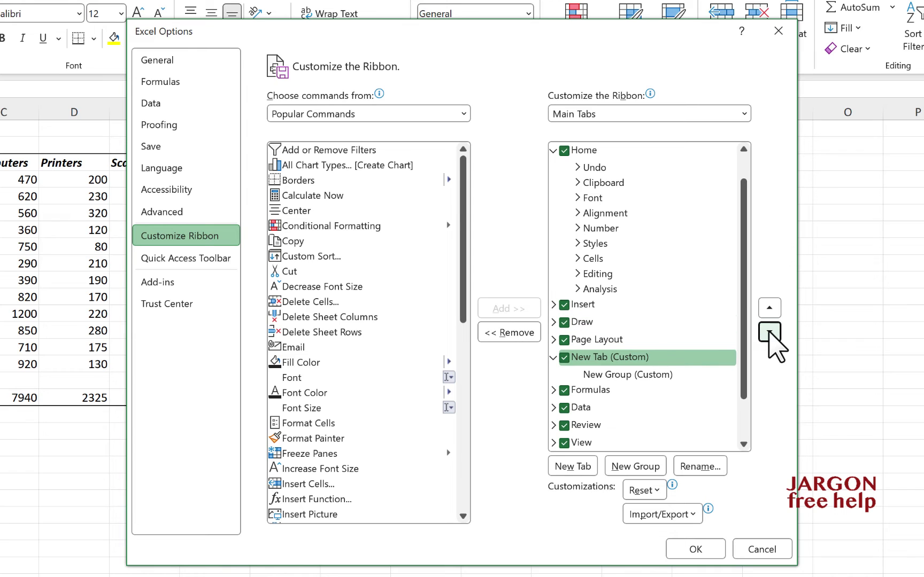
pyautogui.click(769, 332)
pyautogui.click(769, 332)
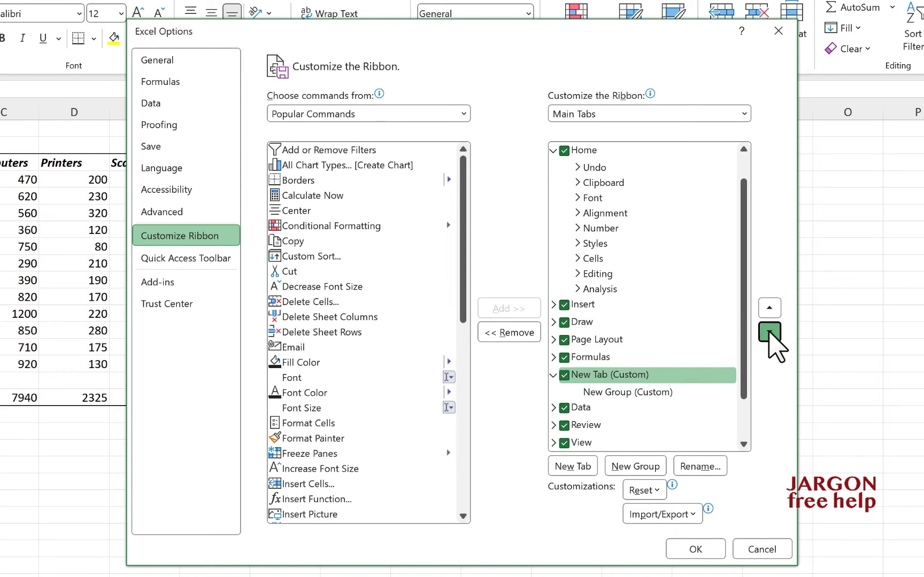
pyautogui.click(769, 332)
pyautogui.click(769, 332)
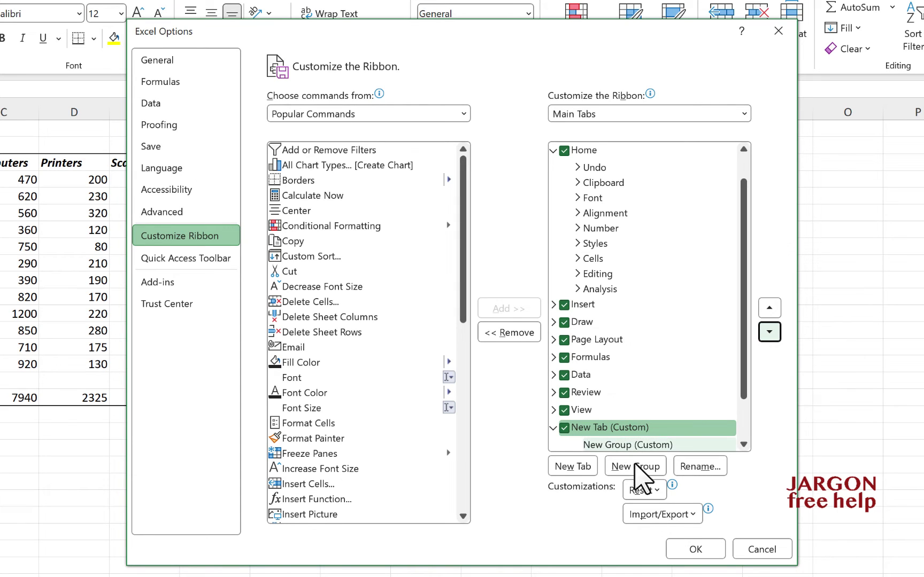
# - Rename the custom tab placed after View as My Macros
pyautogui.click(708, 466)
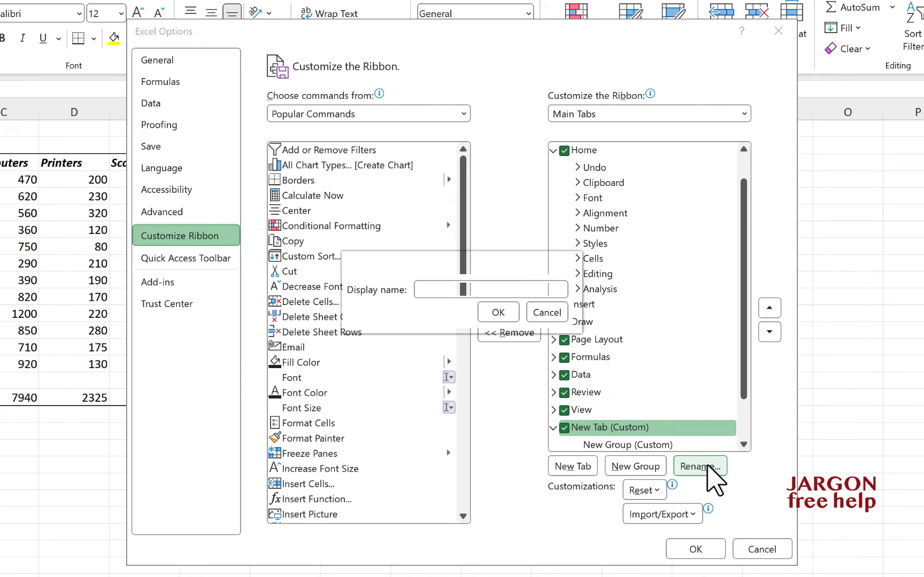
pyautogui.write('M')
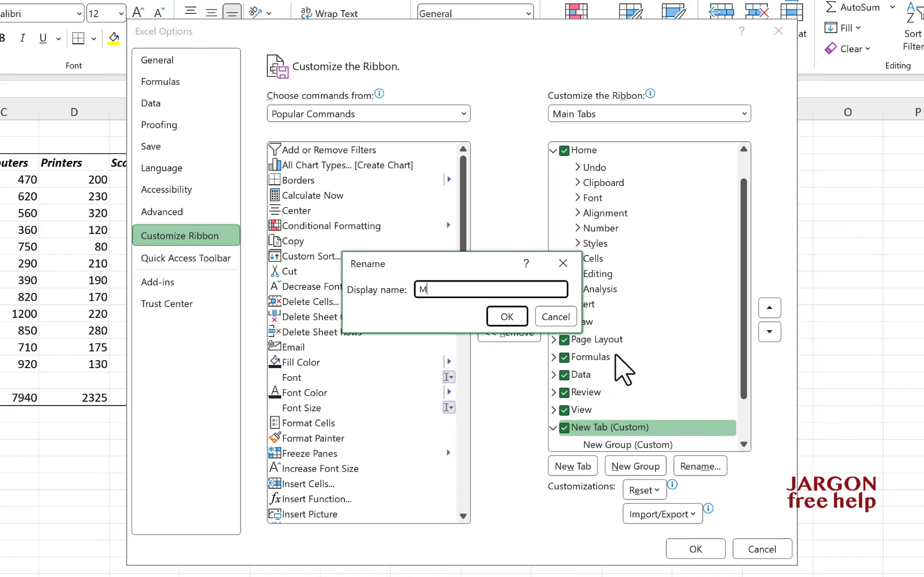
pyautogui.write('y Macros')
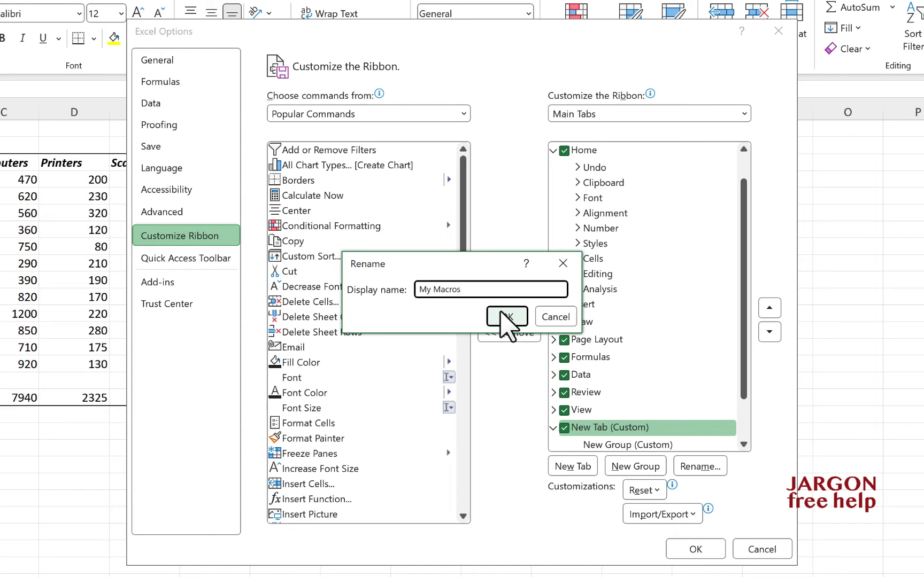
pyautogui.click(506, 316)
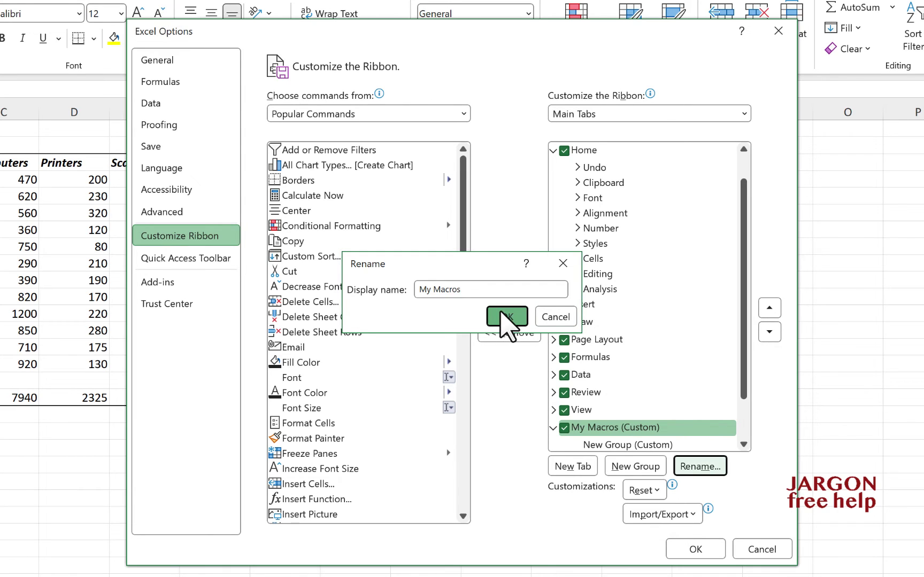
# - Rename the new group within the My Macros custom tab as Formatting, keeping the default symbol
pyautogui.click(623, 445)
pyautogui.click(693, 467)
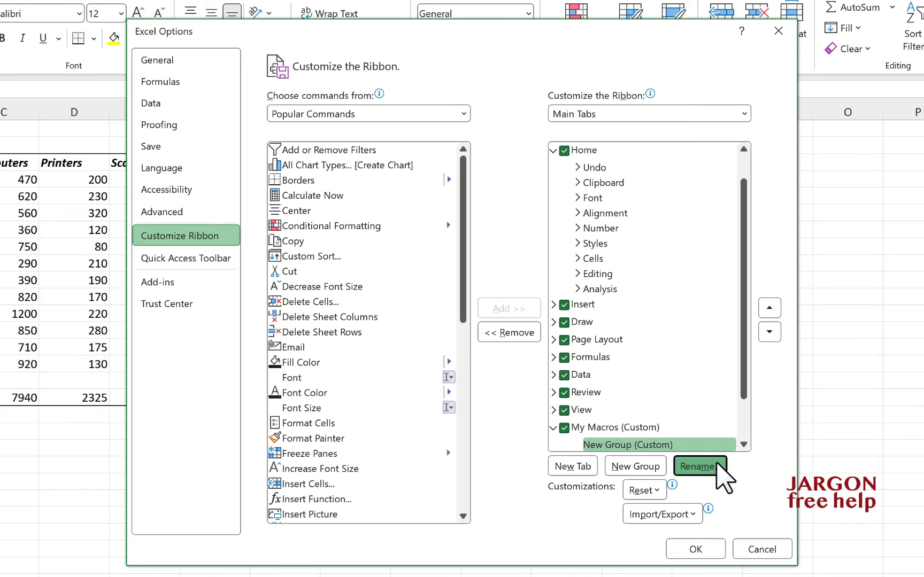
pyautogui.write('Formatting')
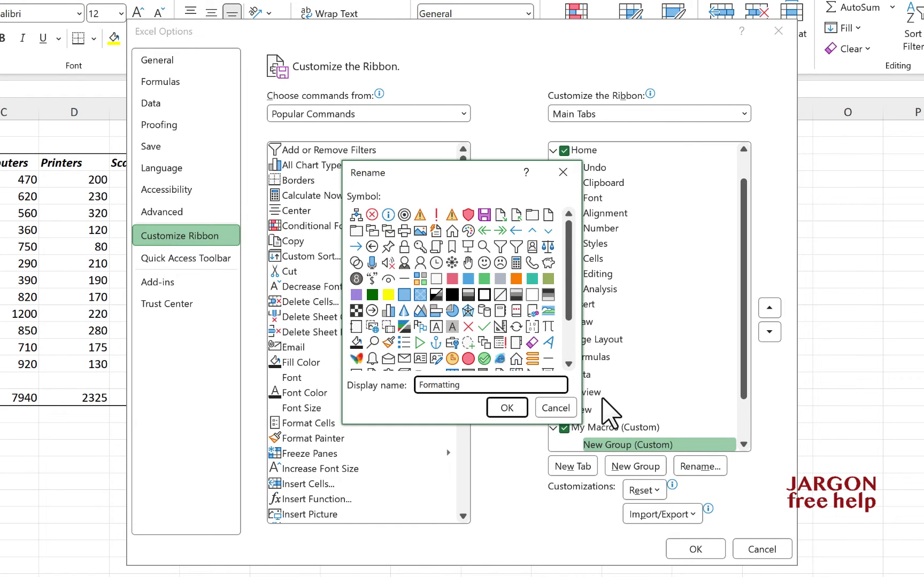
pyautogui.click(507, 408)
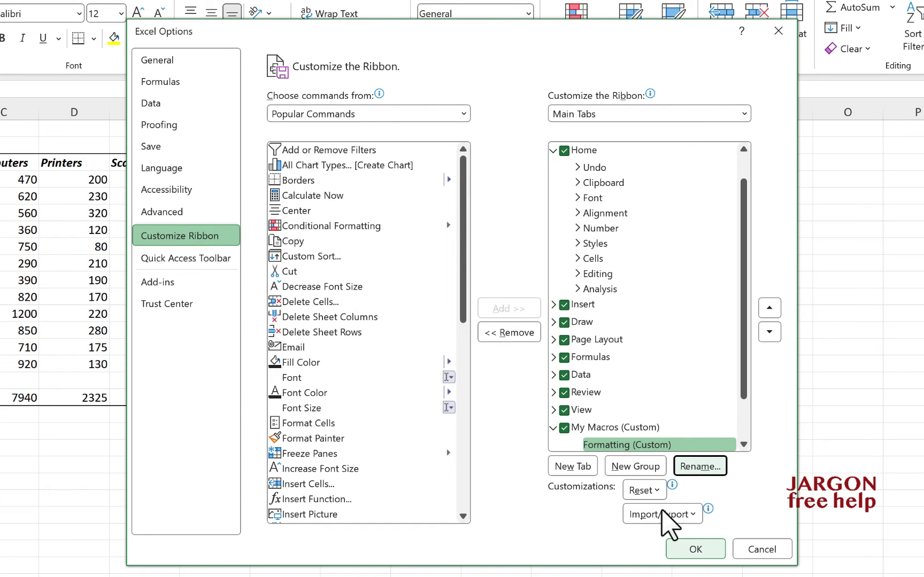
# - Add the Format_Imported_Sales macro to the Formatting group in the My Macros tab and apply the ribbon customisation
pyautogui.click(372, 113)
pyautogui.click(371, 113)
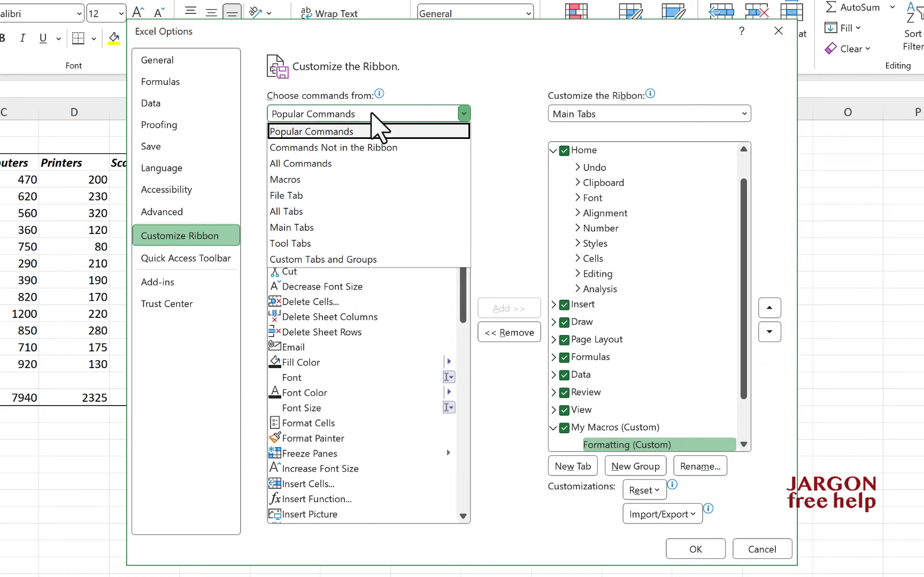
pyautogui.click(357, 180)
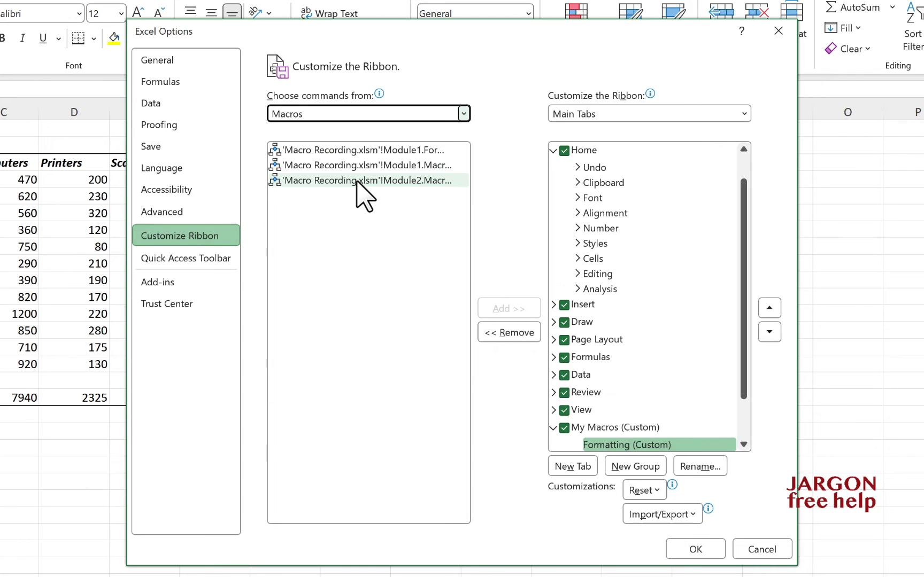
pyautogui.click(351, 151)
pyautogui.click(524, 309)
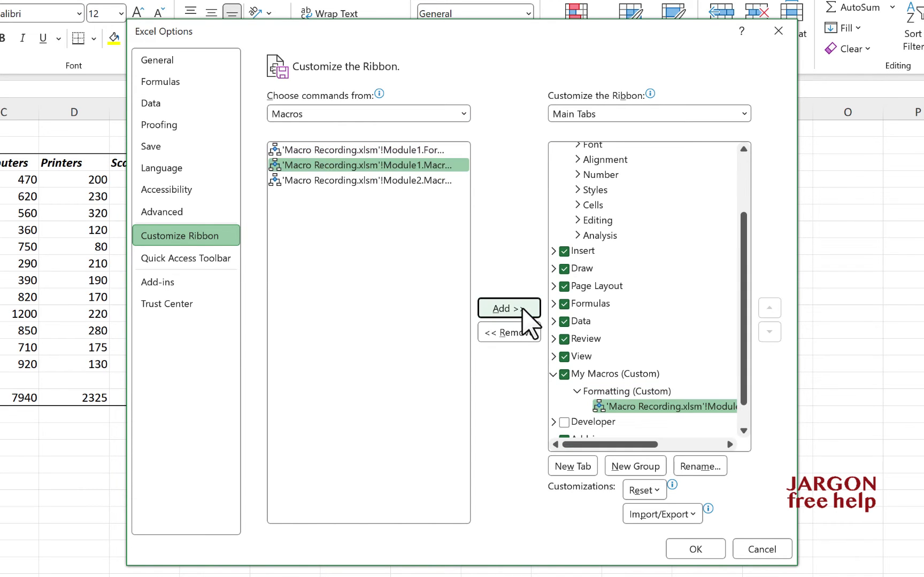
pyautogui.click(705, 551)
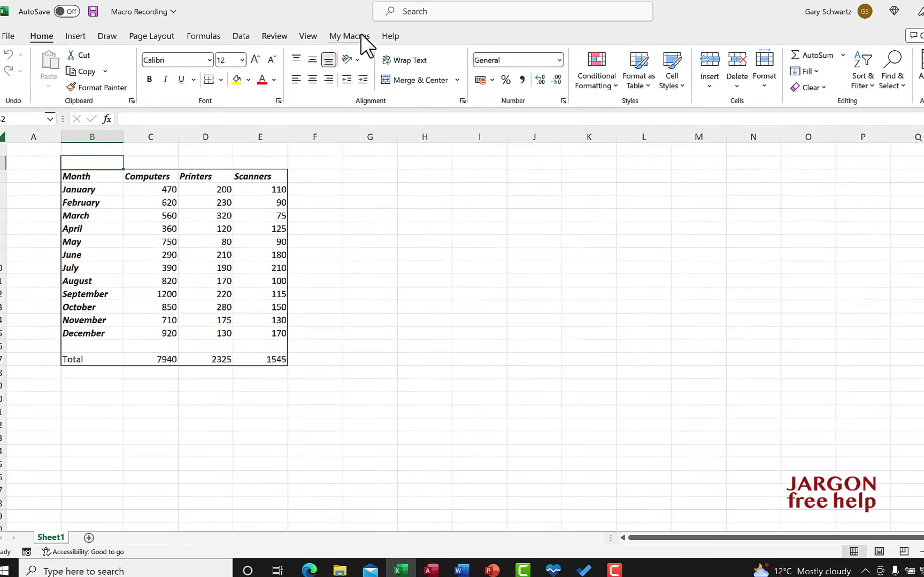
# - Rename the macro command in the My Macros tab's Formatting group as Format Sales, keeping the default symbol, and apply the change
pyautogui.click(360, 35)
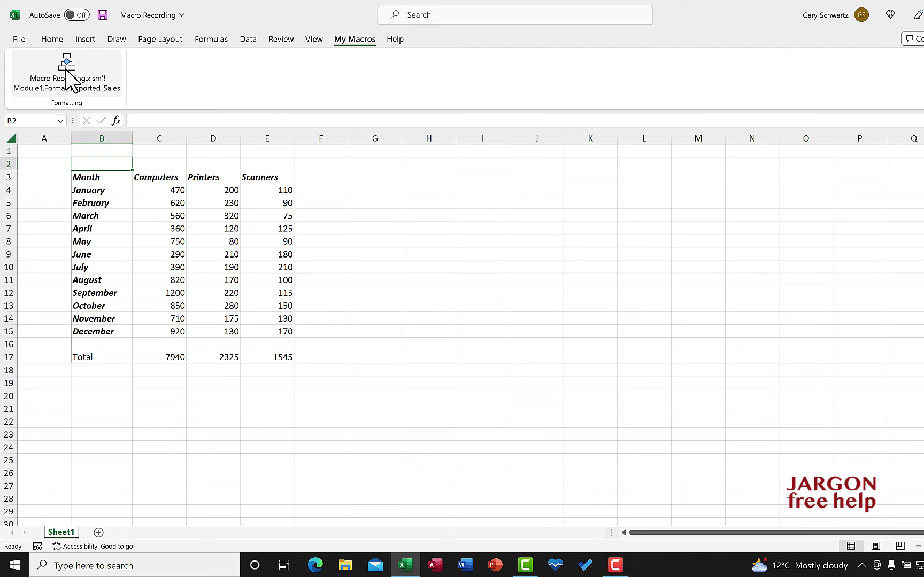
pyautogui.rightClick(98, 101)
pyautogui.click(154, 151)
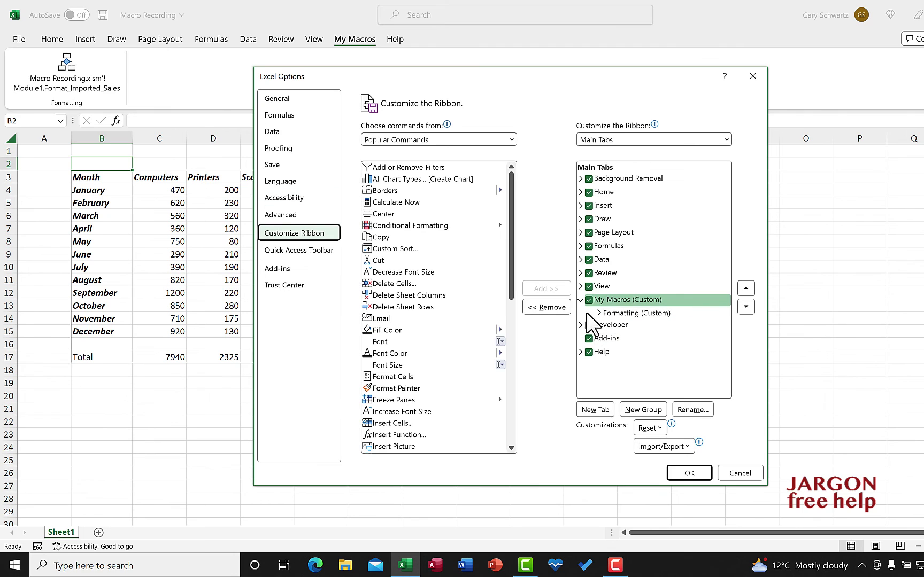
pyautogui.click(599, 312)
pyautogui.click(632, 326)
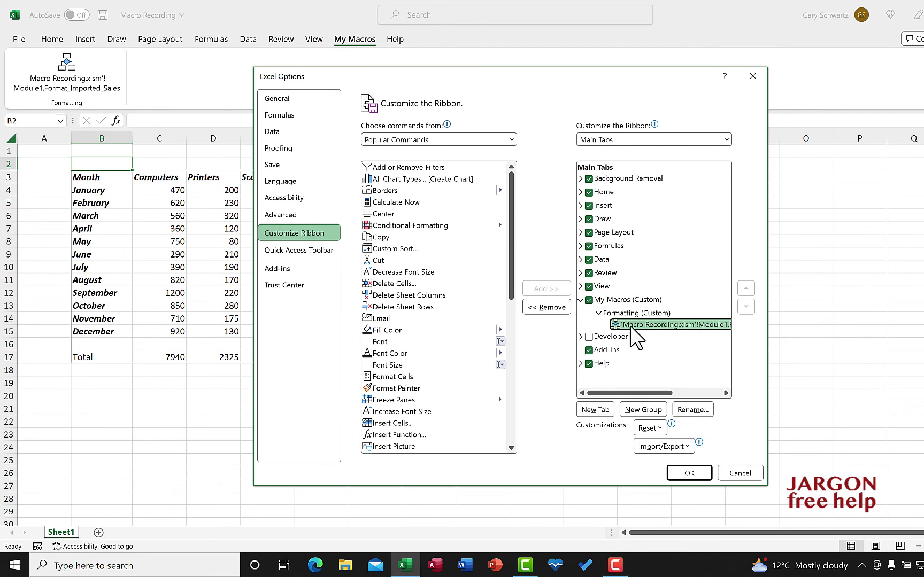
pyautogui.click(695, 408)
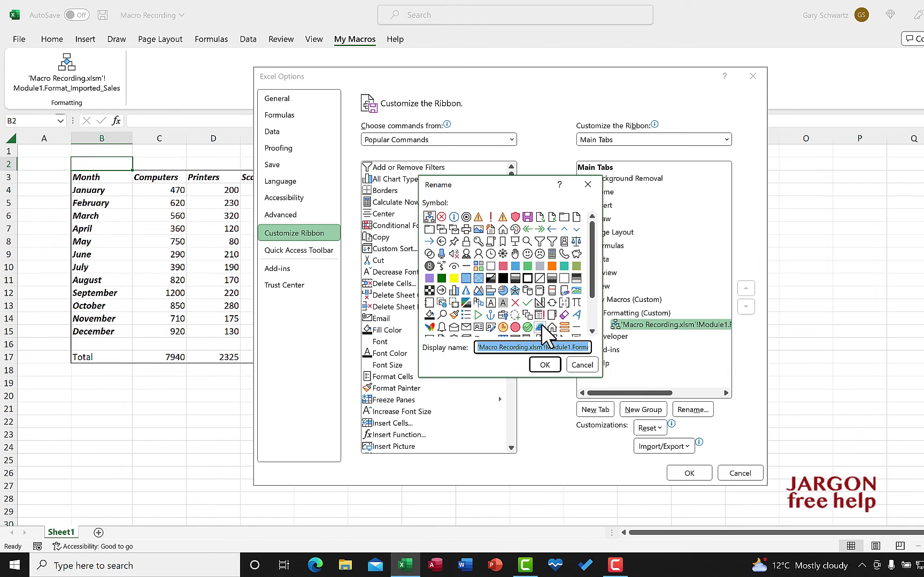
pyautogui.write('Format Salws')
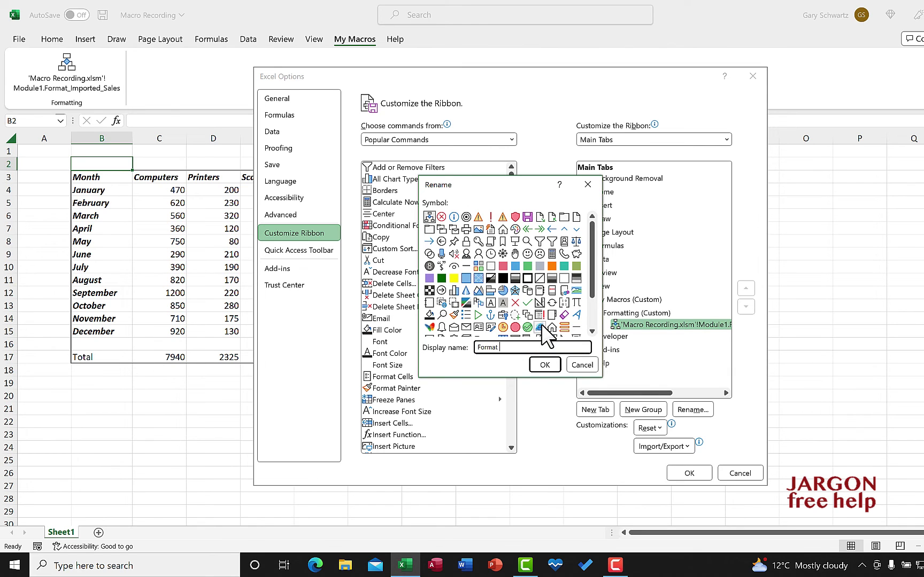
pyautogui.press('BackSpace')
pyautogui.press('BackSpace')
pyautogui.write('es')
pyautogui.click(545, 361)
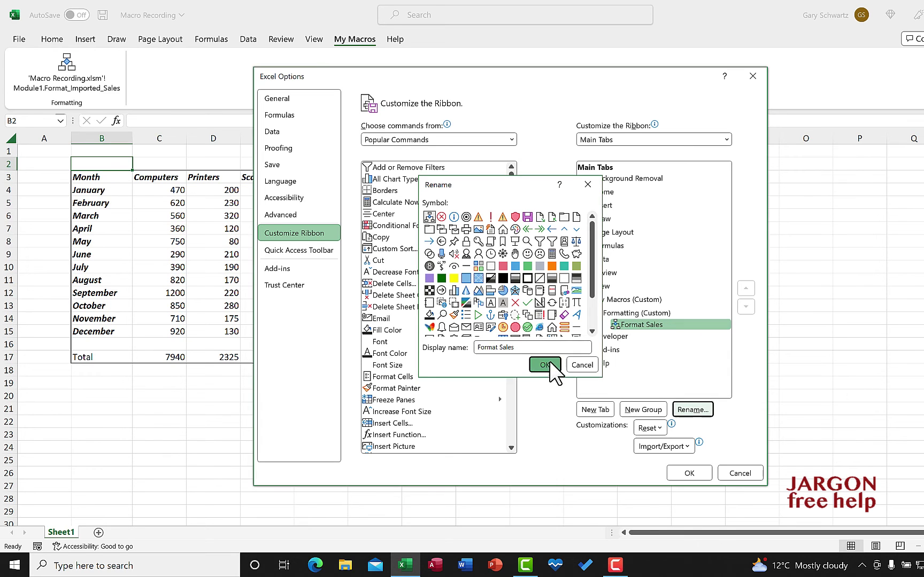
pyautogui.click(703, 473)
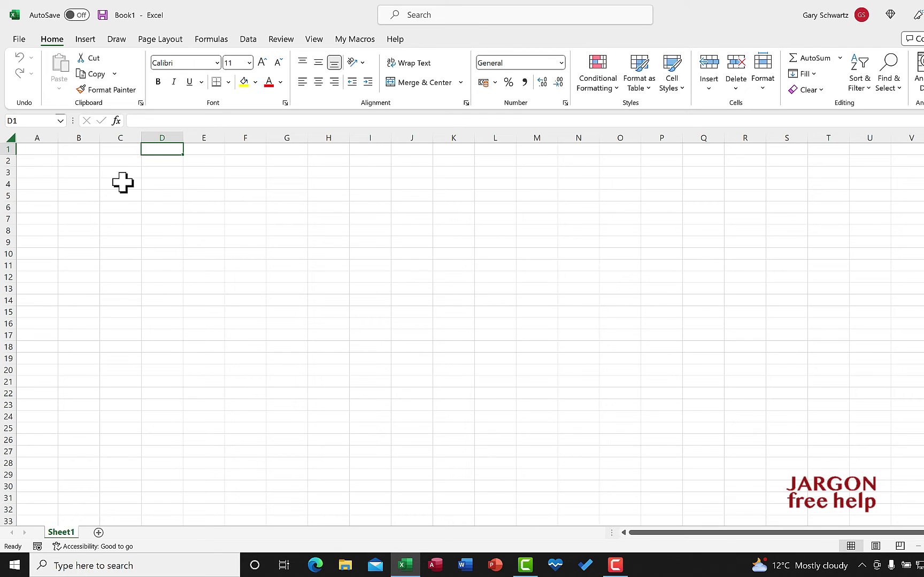
# - Open the recent Macro Recording workbook, enable its macro content and make it a trusted document
pyautogui.click(19, 39)
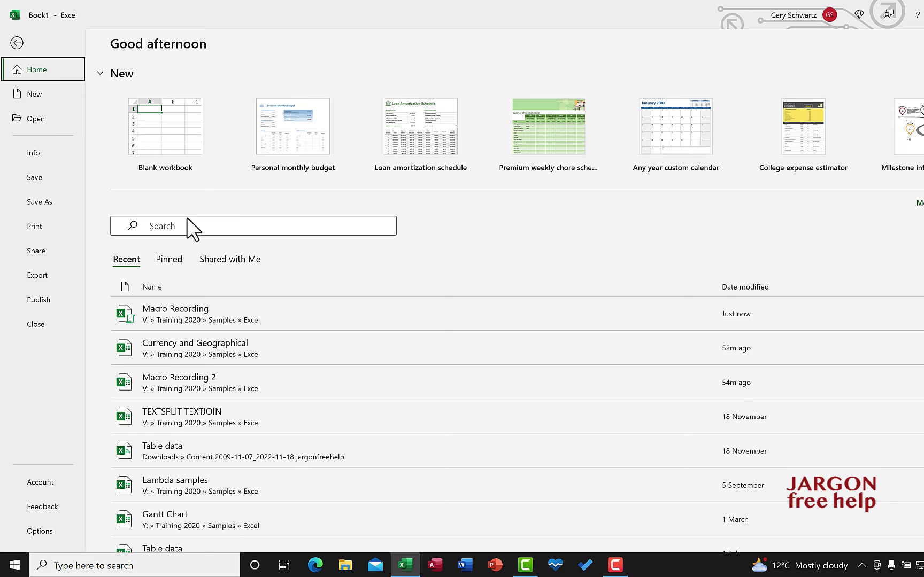
pyautogui.click(193, 319)
pyautogui.click(192, 318)
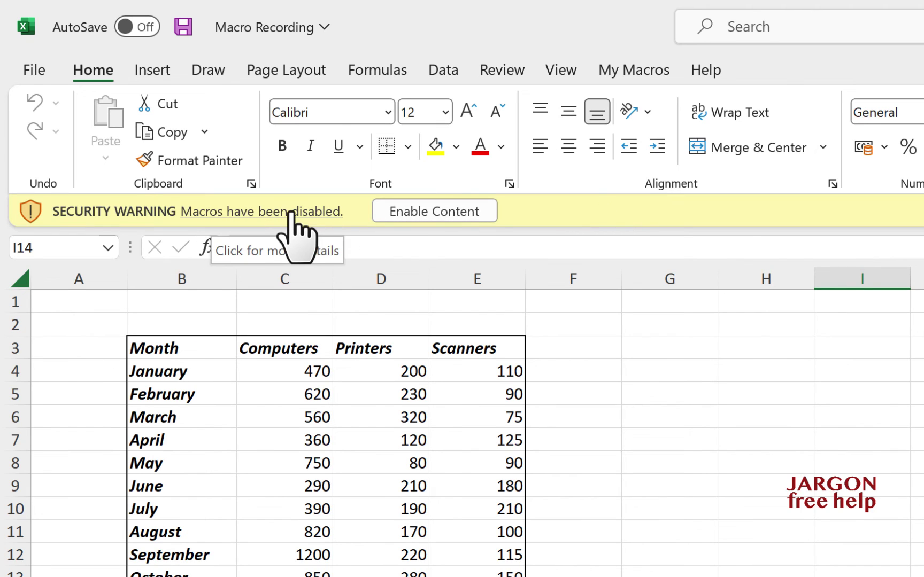
pyautogui.click(441, 211)
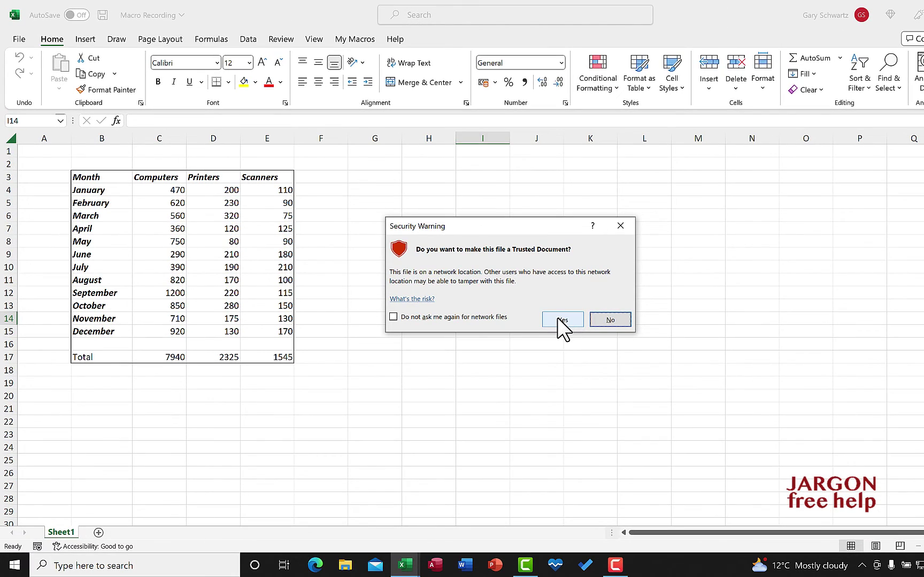
pyautogui.click(561, 320)
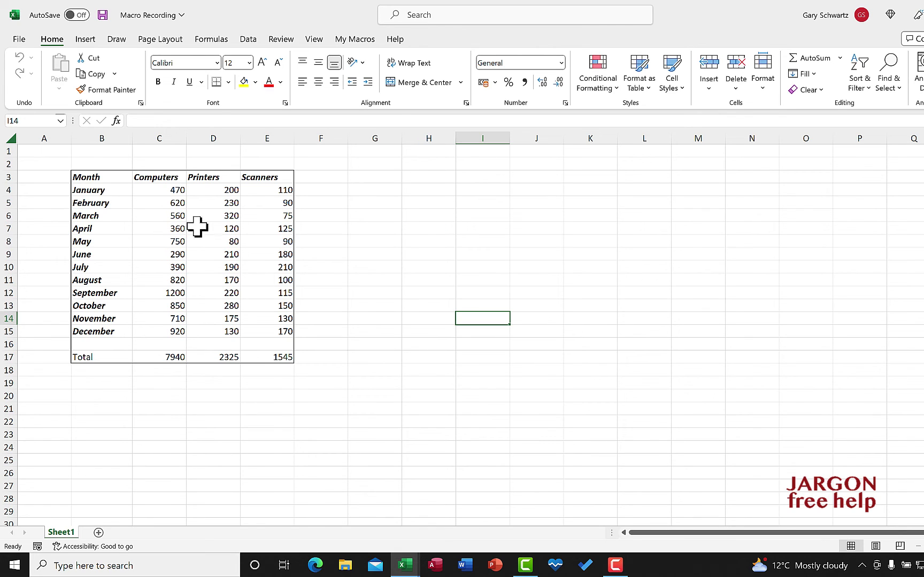
# - Insert two blank rows at the top of Sheet1 and enter Imported Sales in cell B2
pyautogui.click(102, 154)
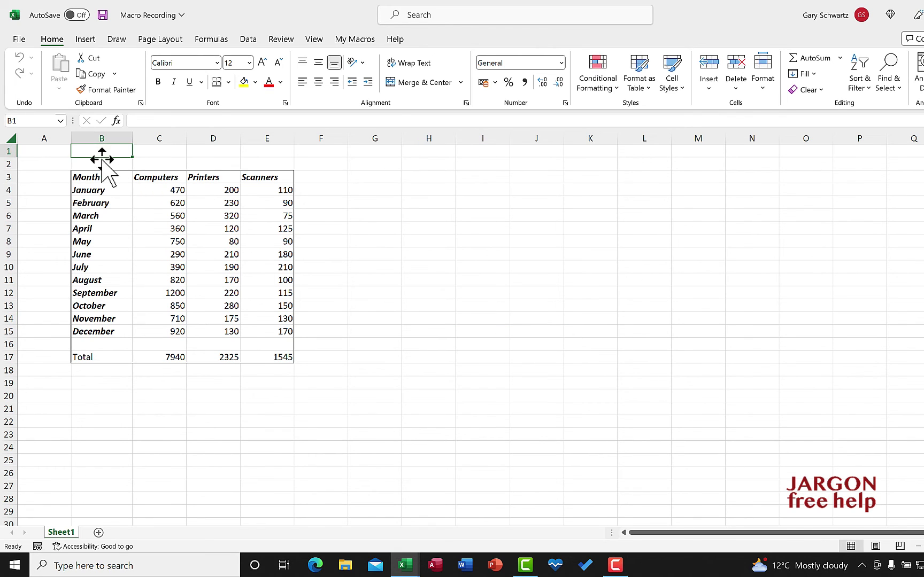
pyautogui.rightClick(105, 165)
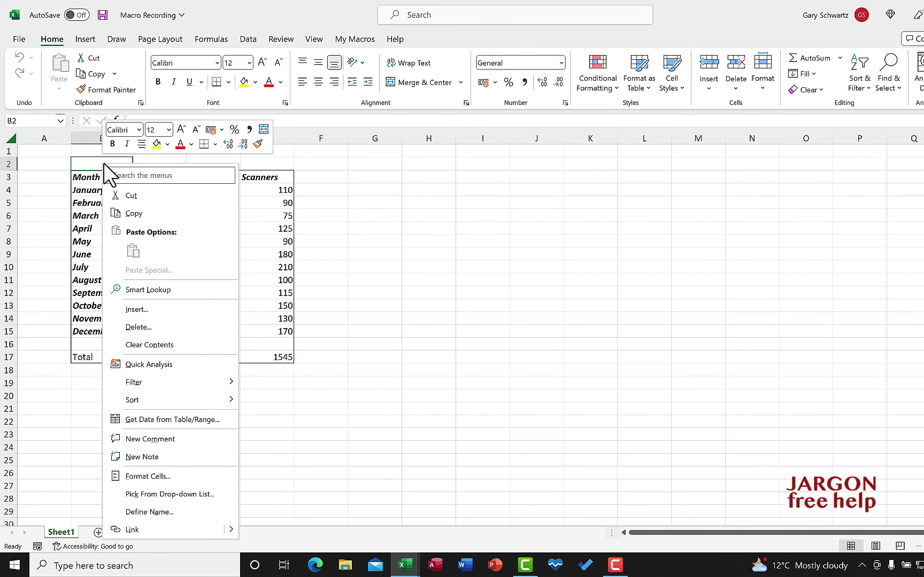
pyautogui.press('Escape')
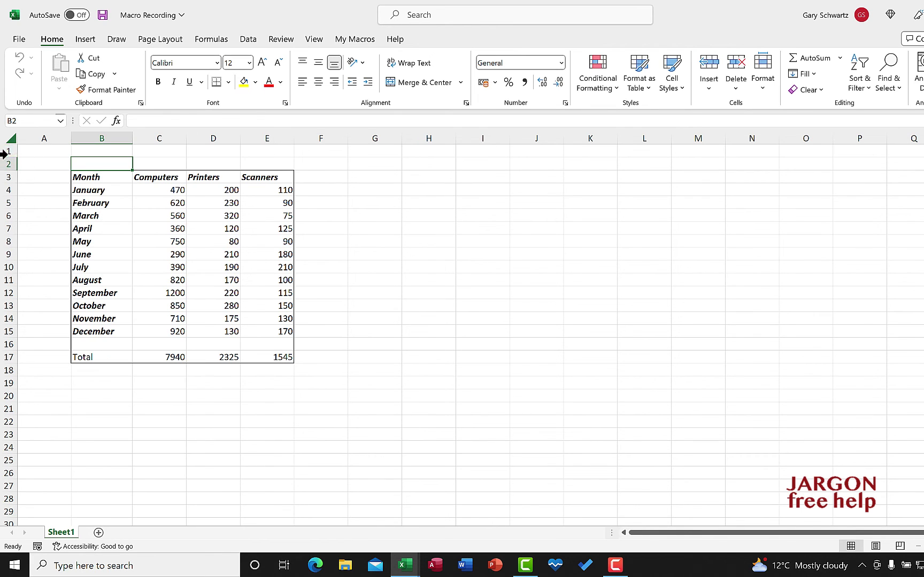
pyautogui.moveTo(8, 152); pyautogui.dragTo(12, 163)
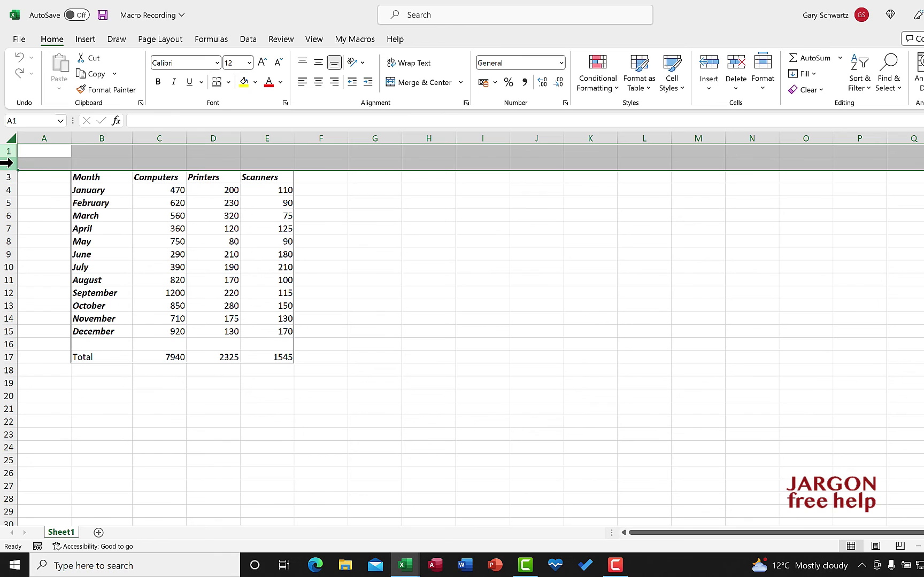
pyautogui.rightClick(7, 163)
pyautogui.hotkey('ctrl', 'shift', 'i')
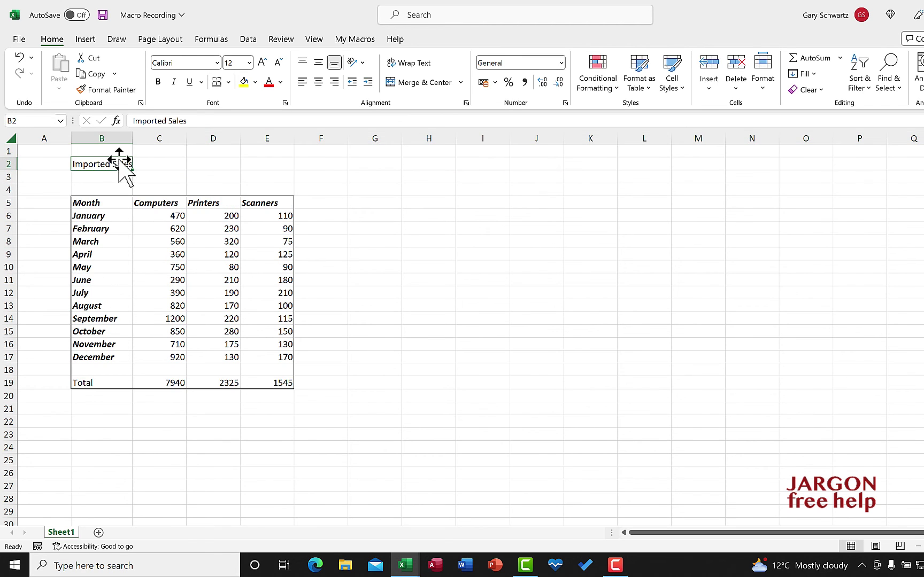
# - Run the Format Sales macro from the My Macros tab
pyautogui.click(345, 39)
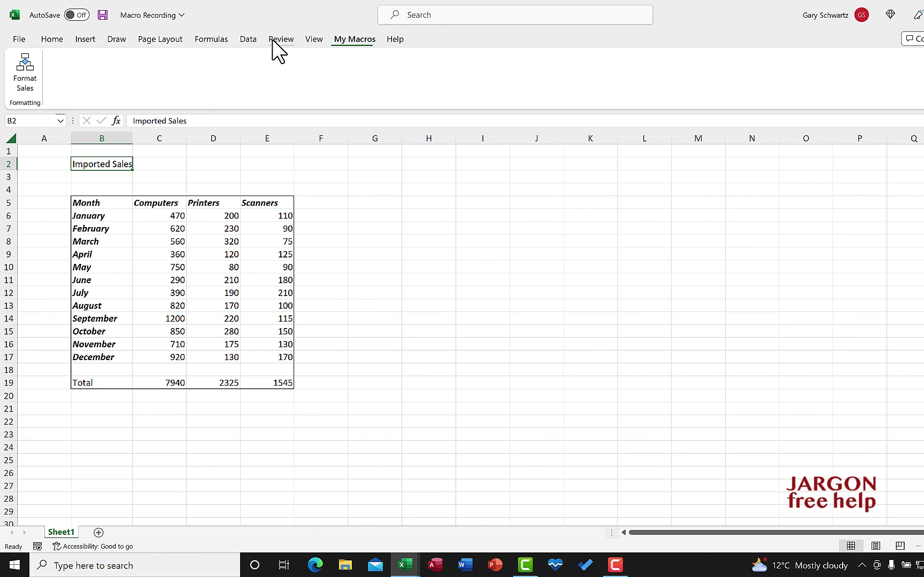
pyautogui.click(26, 67)
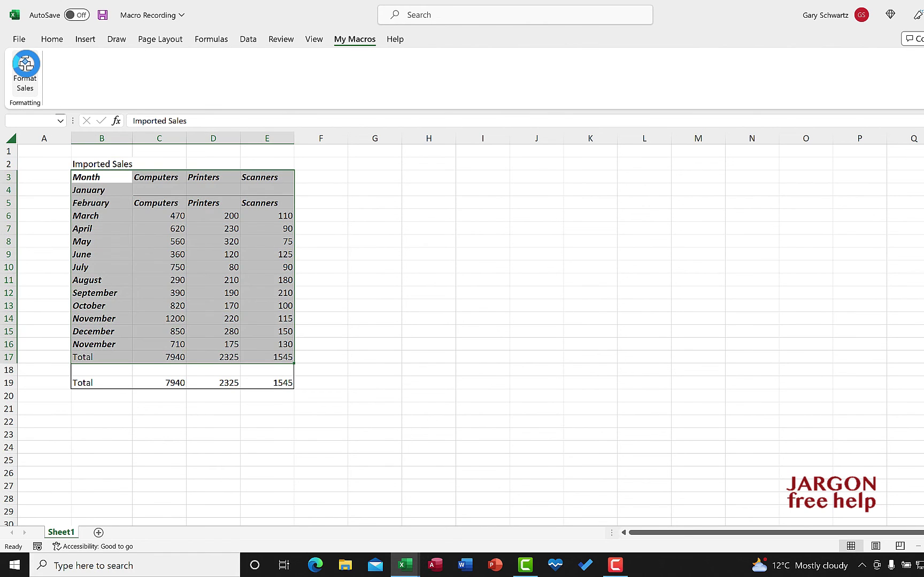